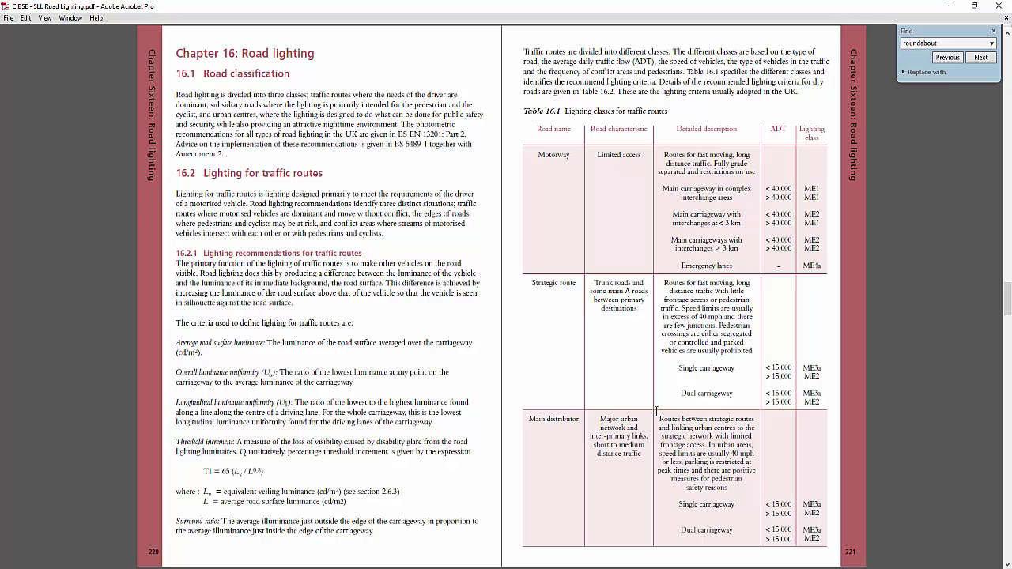
Find section 16.2.3, Lighting recommendations for conflict areas, in the road lighting guide and highlight its heading and the mention of roundabouts.
scroll(666, 411, down, 5)
scroll(665, 410, up, 2)
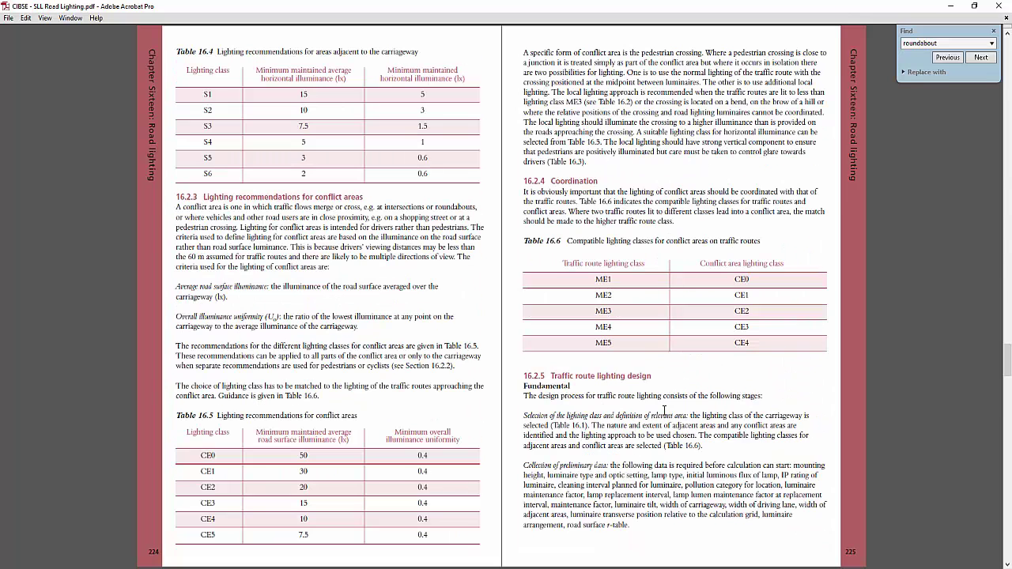
drag(245, 196, 362, 190)
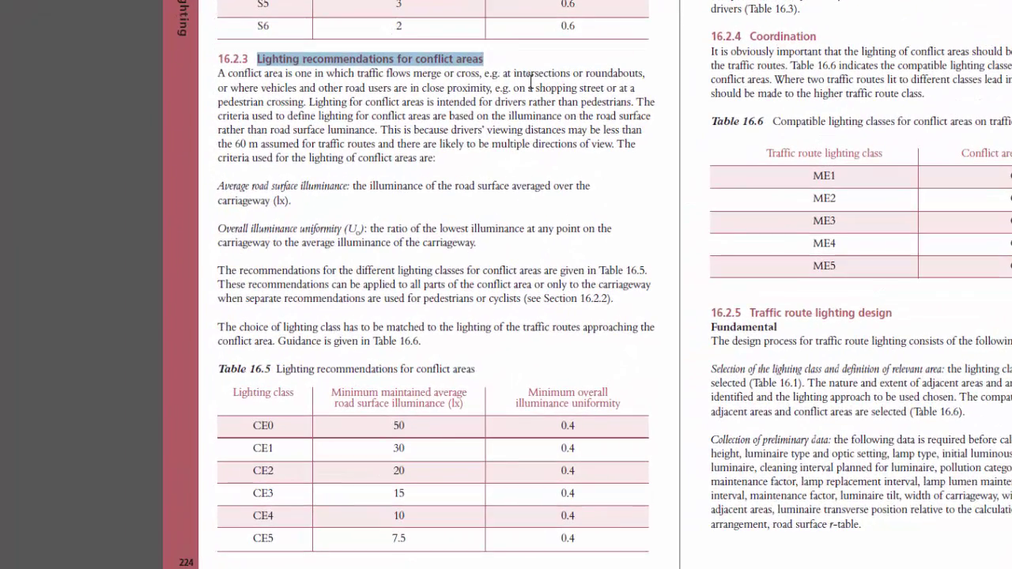
drag(586, 73, 647, 73)
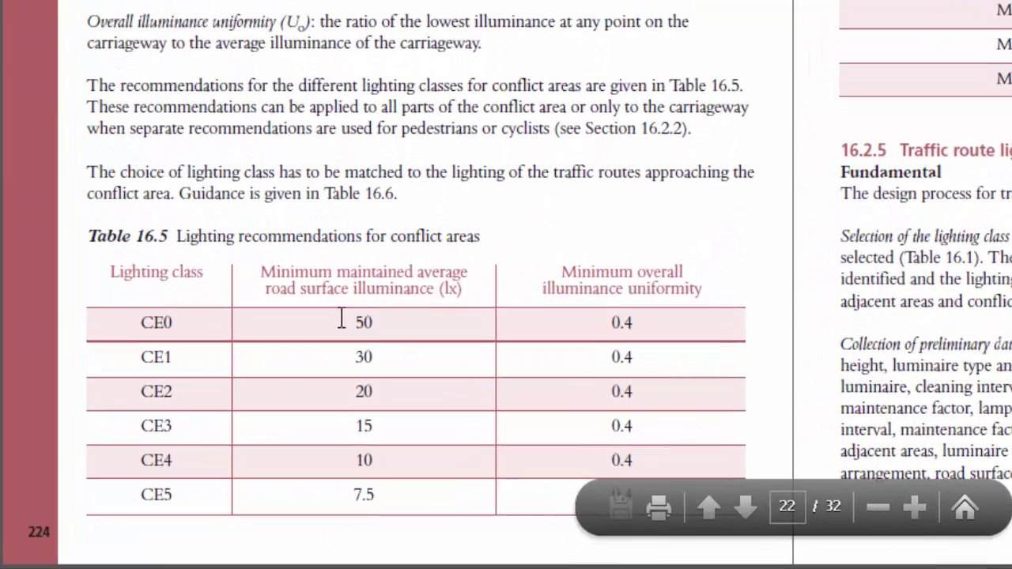
Examine the illuminance requirements for class CE0 in Table 16.5, Lighting recommendations for conflict areas.
drag(465, 403, 392, 403)
drag(136, 325, 194, 324)
click(203, 324)
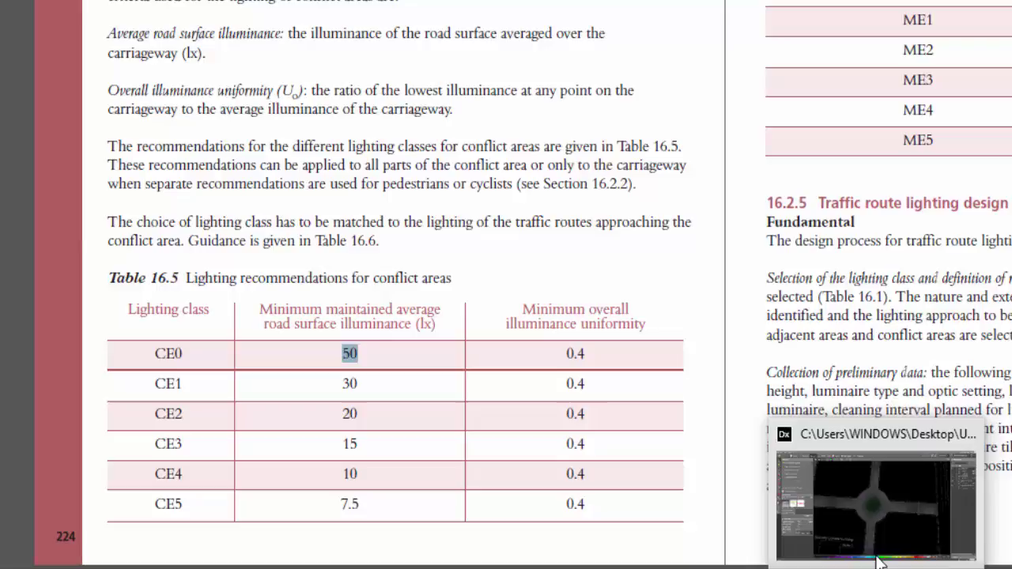
Switch to the DIALux evo project, show the site in plan view and open the calculation object tools.
click(880, 557)
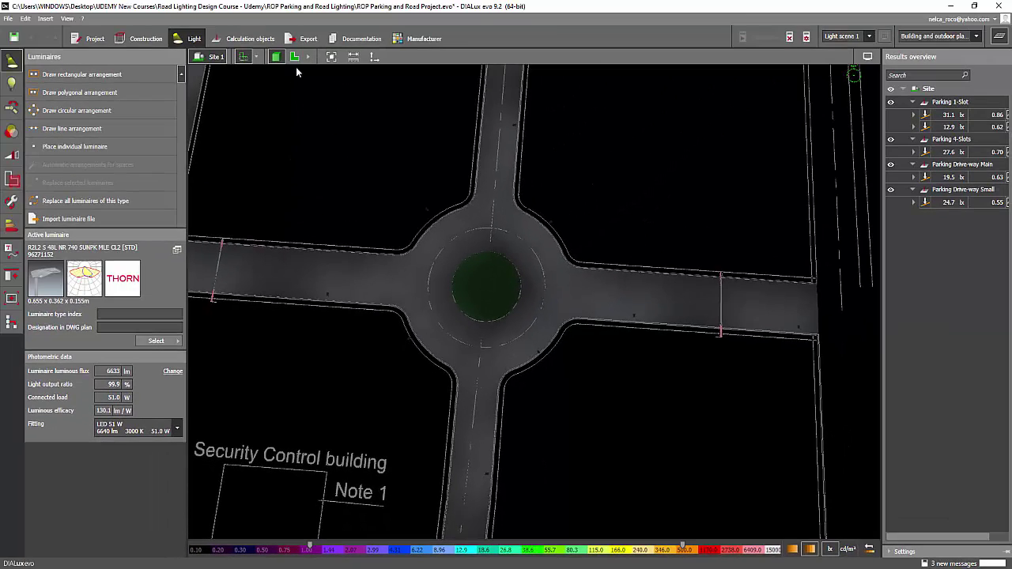
click(294, 57)
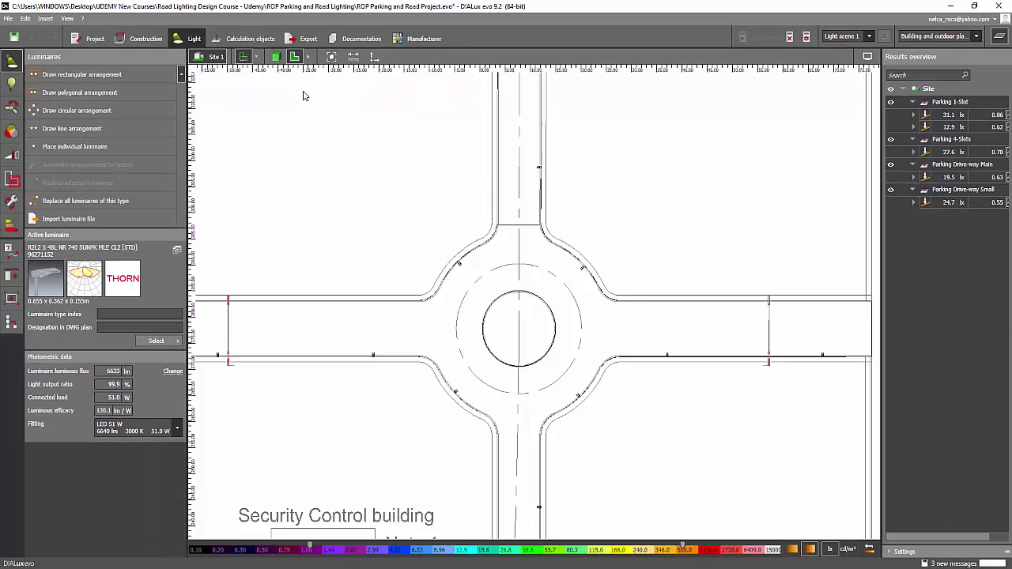
click(250, 40)
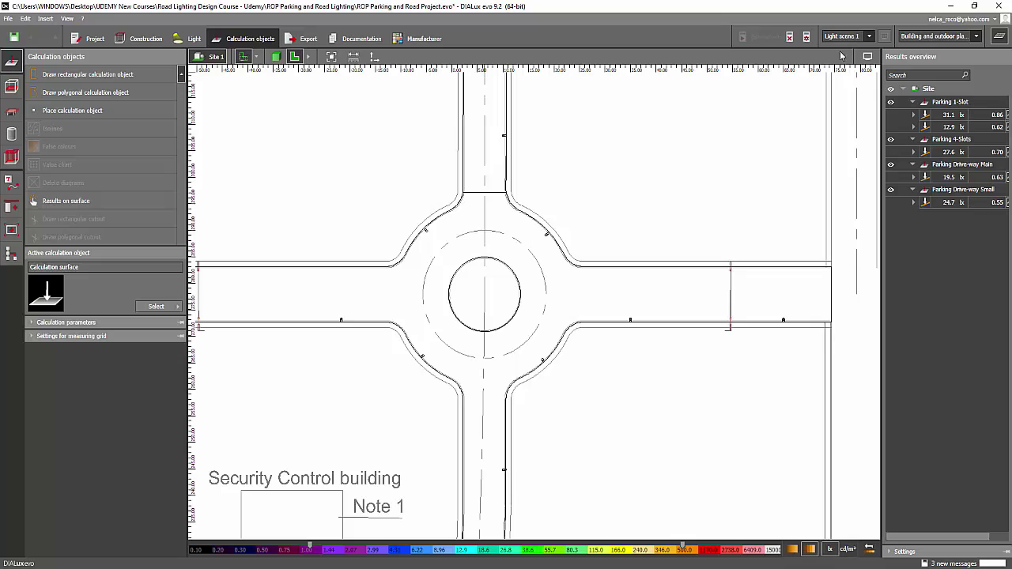
Switch to Street Lighting planning and examine the 6 m wide street and its luminaires in the 3D preview.
click(945, 38)
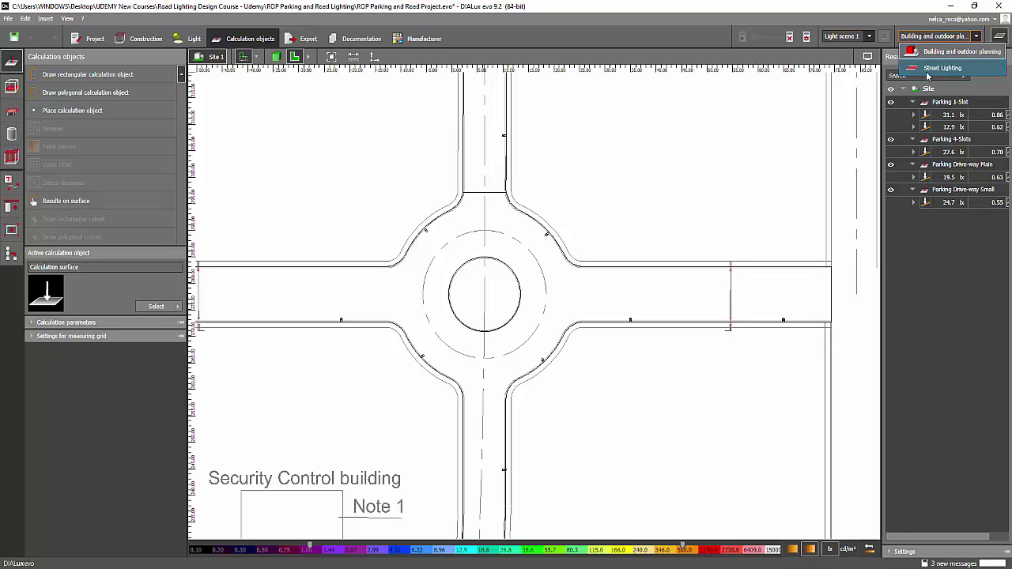
click(941, 69)
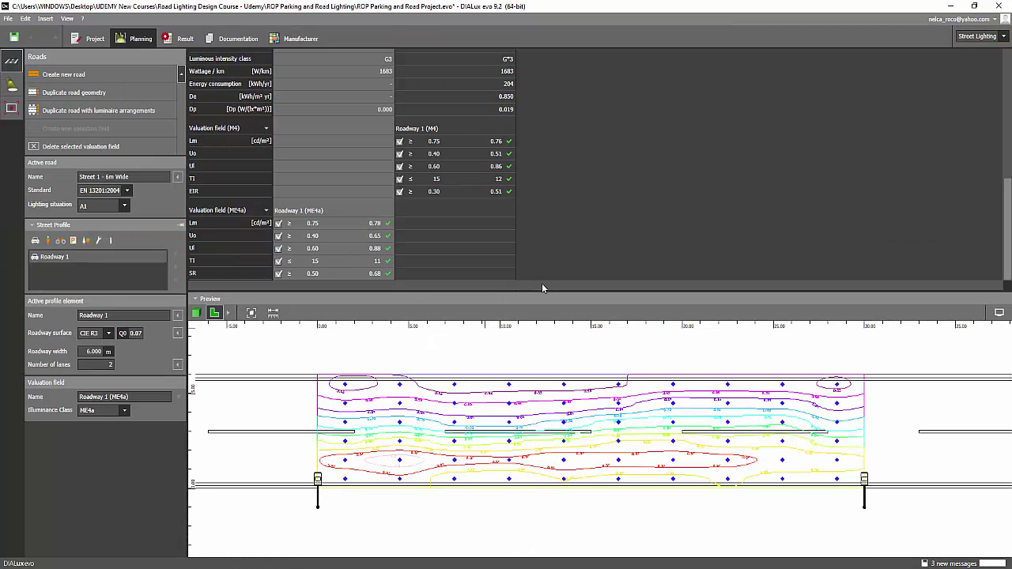
drag(541, 294, 540, 215)
click(195, 234)
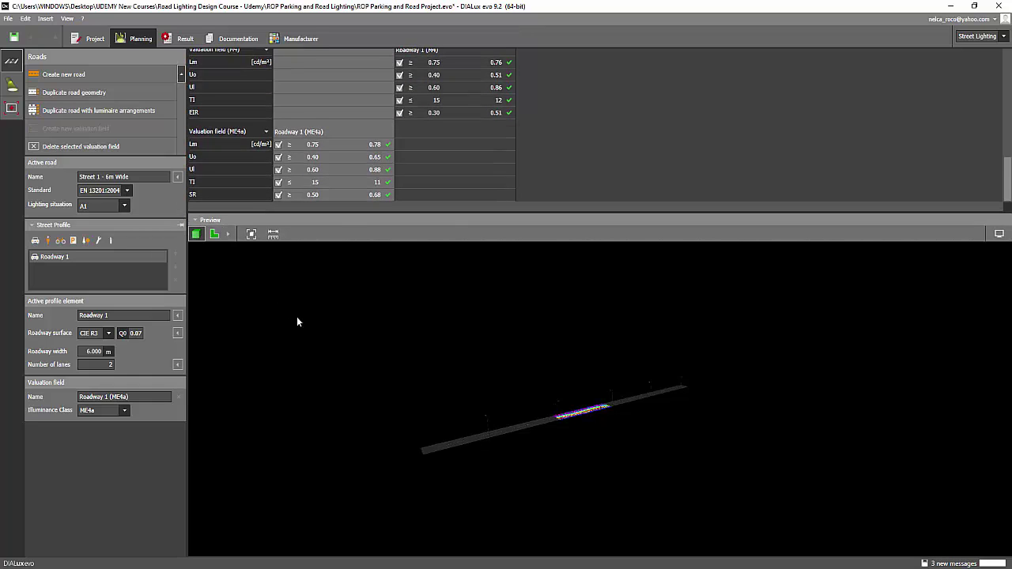
drag(408, 387, 532, 403)
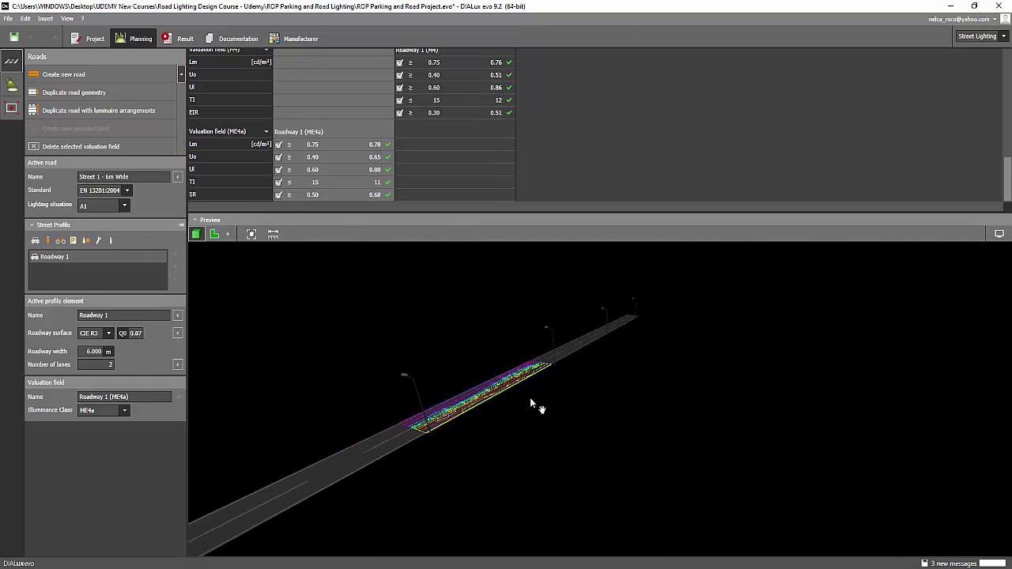
Return to Building and outdoor planning and inspect the site's access road and roundabout in 3D.
click(977, 36)
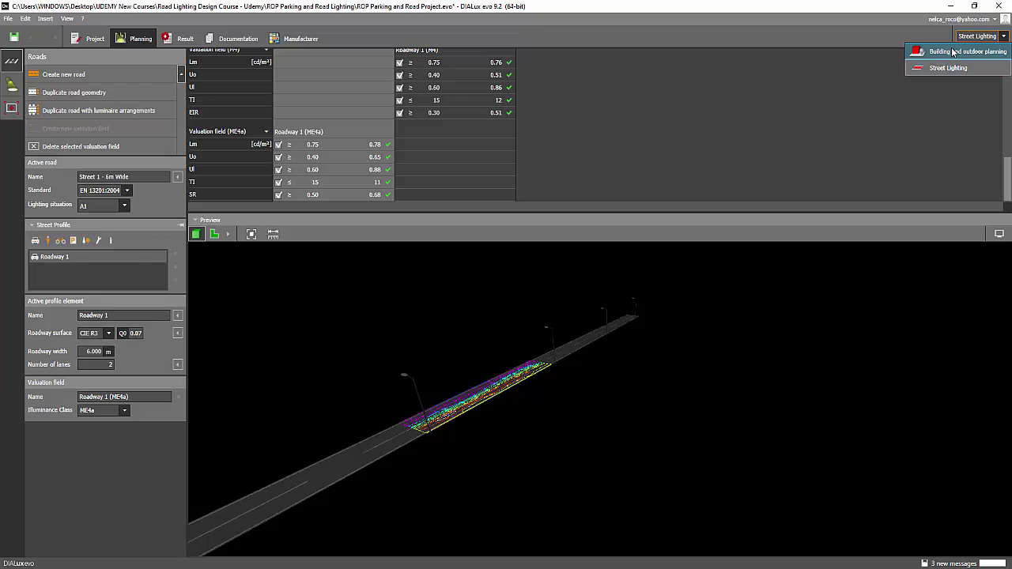
click(957, 52)
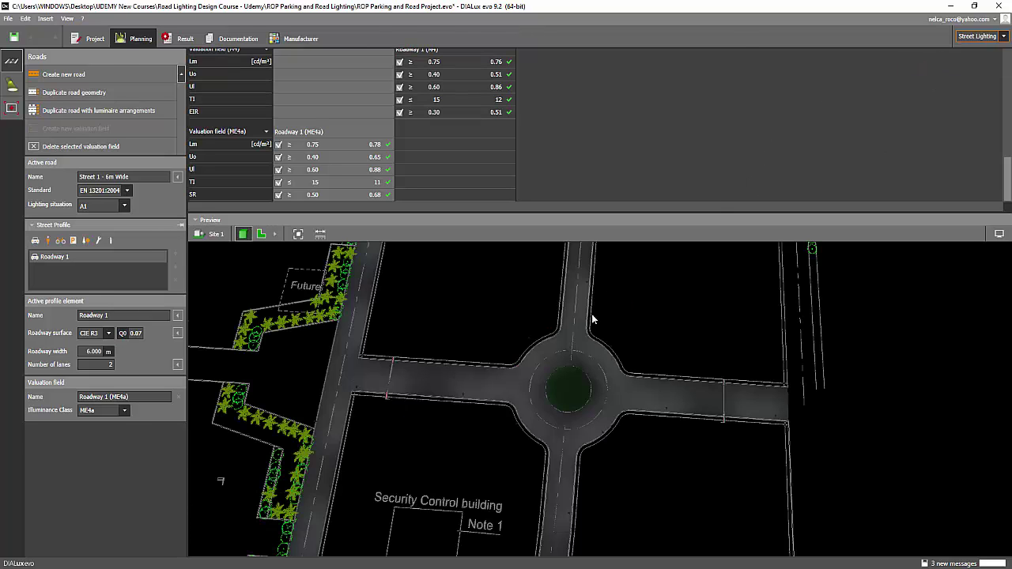
scroll(458, 331, down, 6)
middle_drag(484, 341, 569, 160)
middle_drag(510, 426, 528, 459)
scroll(511, 483, up, 3)
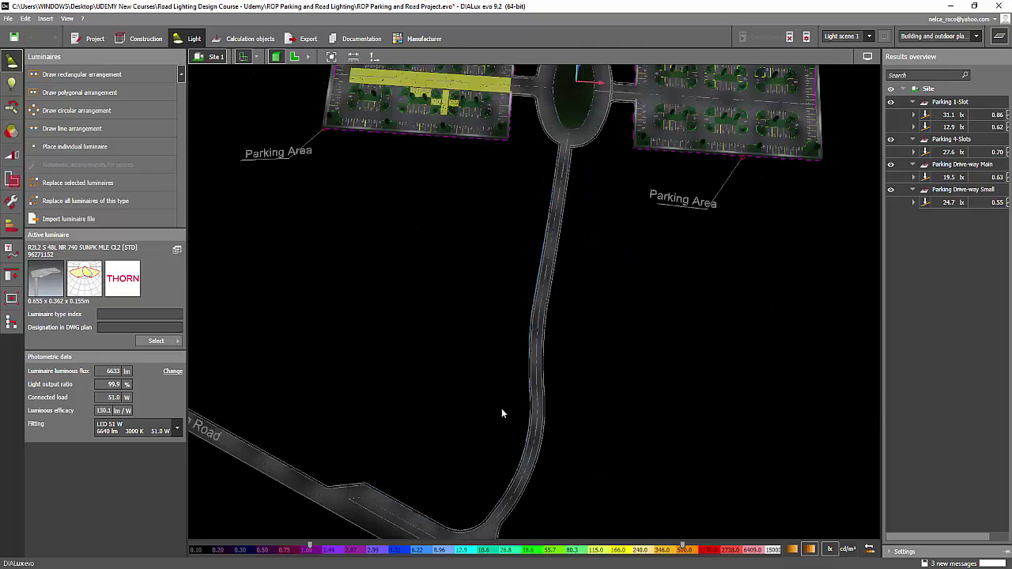
middle_drag(562, 223, 476, 518)
middle_drag(563, 131, 544, 329)
scroll(505, 308, up, 6)
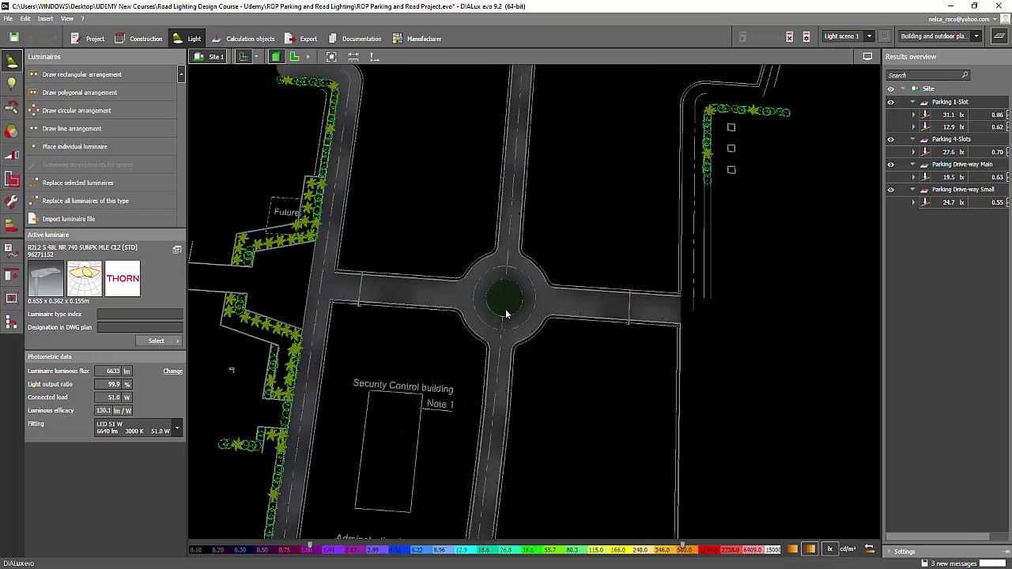
Show the roundabout in plan view and open the calculation object tools.
click(295, 57)
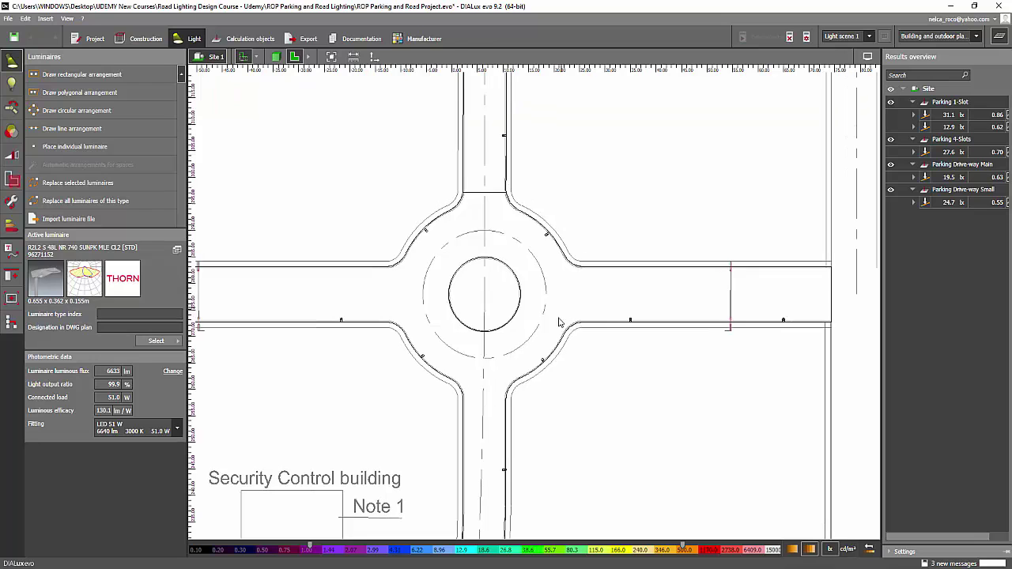
middle_drag(531, 325, 594, 319)
scroll(590, 315, up, 2)
middle_drag(578, 216, 448, 201)
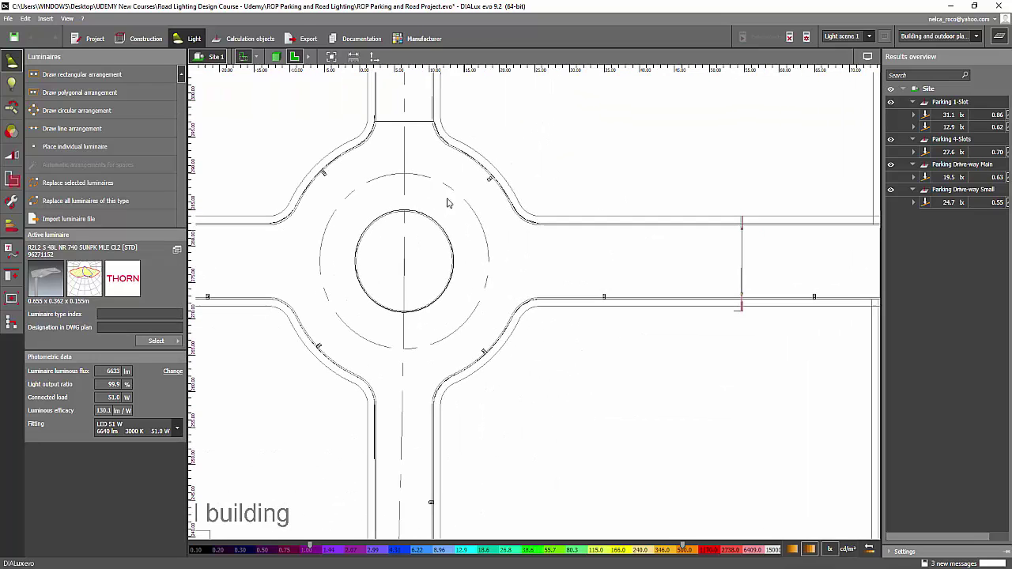
click(250, 44)
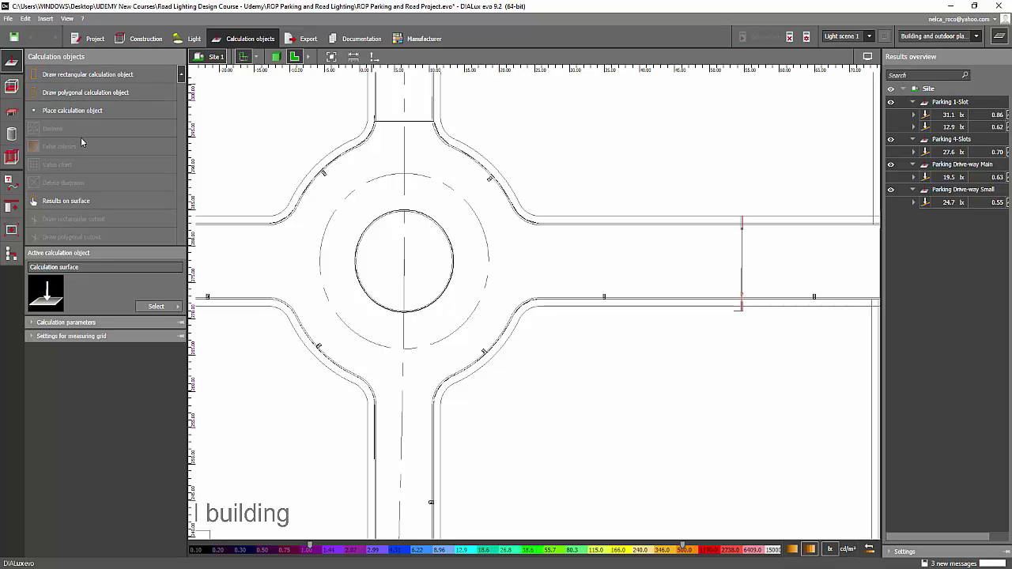
middle_drag(317, 149, 369, 162)
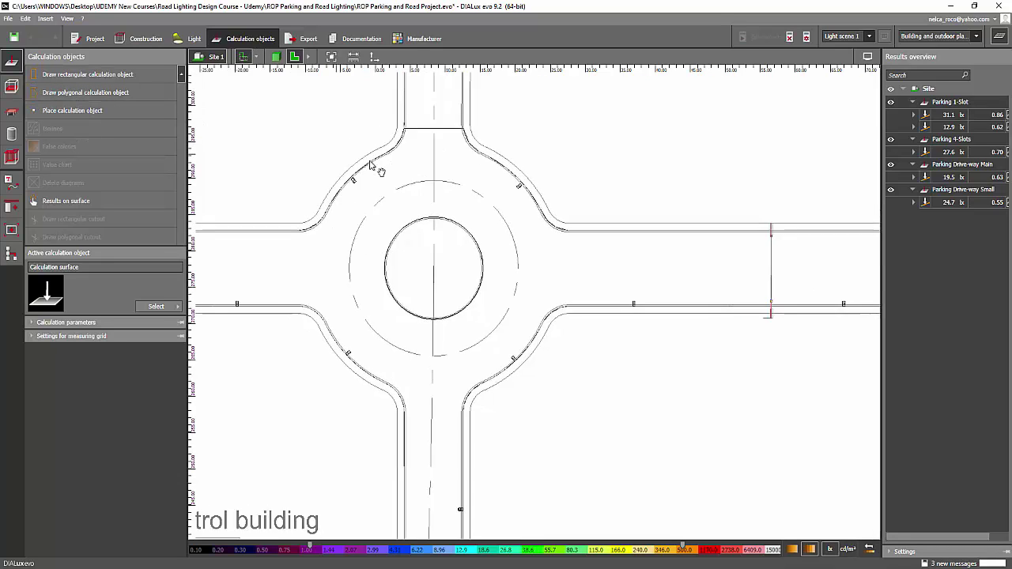
Draw a polygonal calculation surface of about 33.7 x 35.9 m along the roundabout's outer edge, close the polygon and accept invalidating the results.
click(65, 97)
click(352, 209)
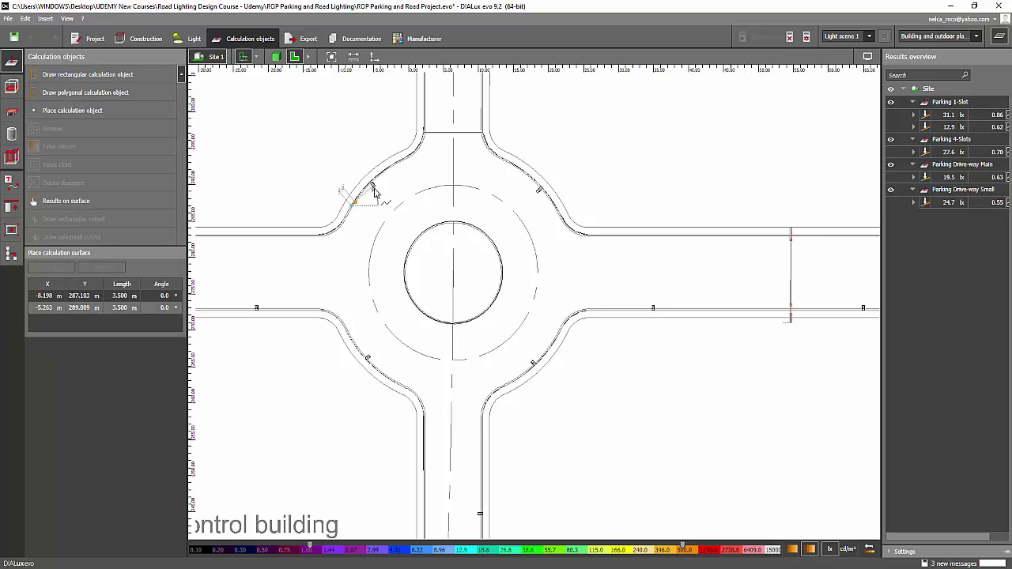
click(368, 189)
click(387, 174)
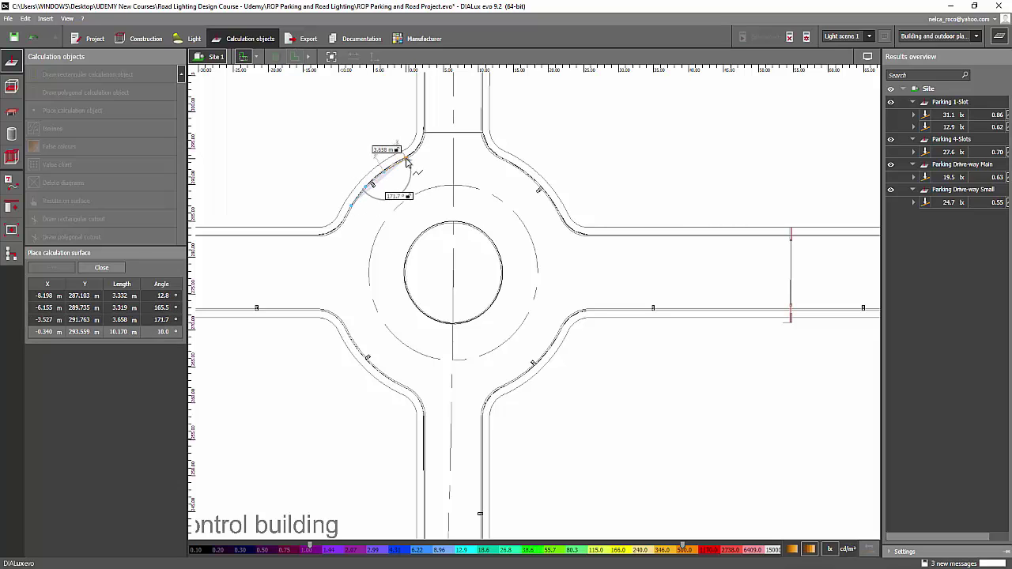
click(410, 162)
click(423, 151)
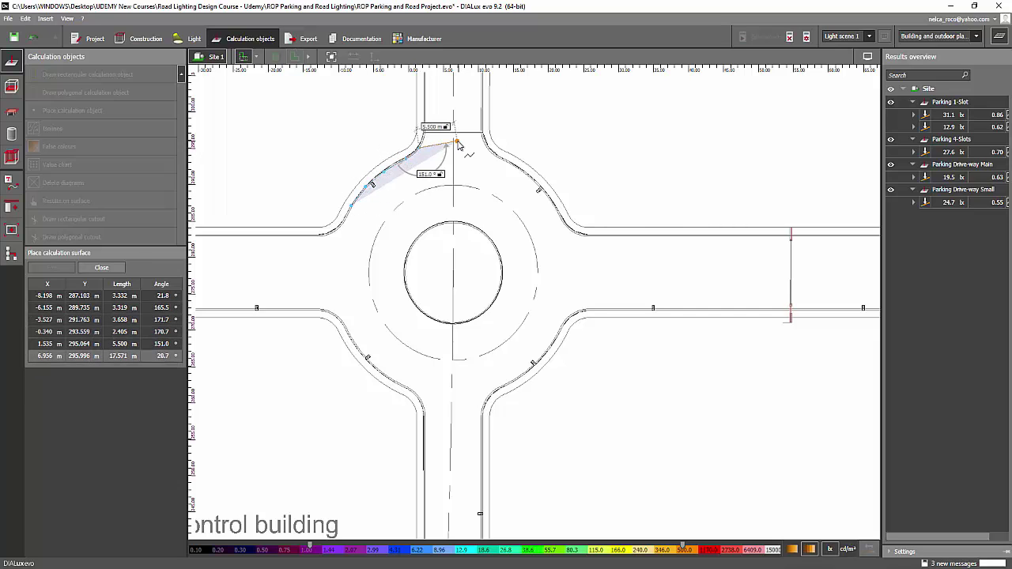
click(457, 141)
click(488, 148)
click(515, 164)
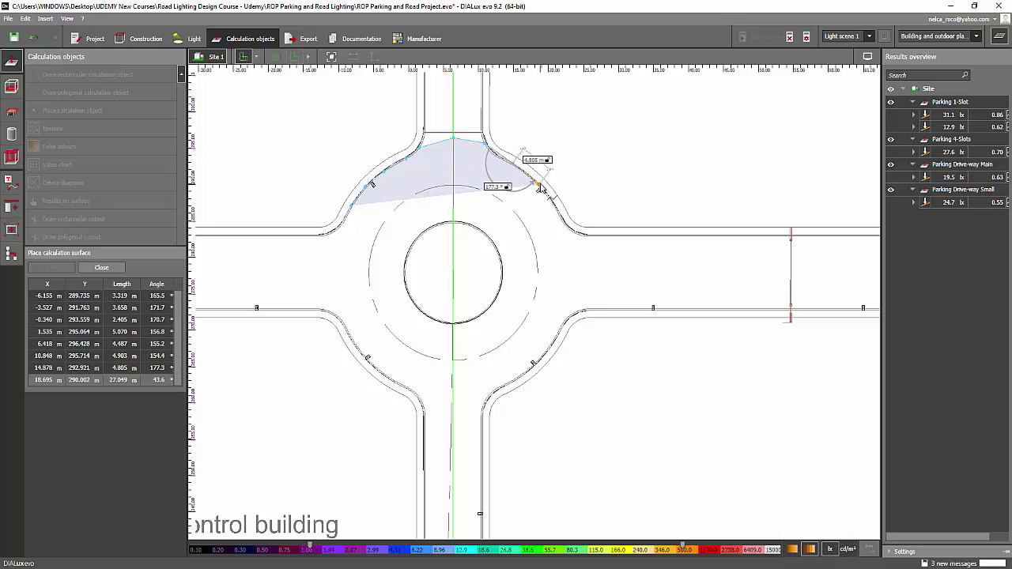
click(540, 187)
click(554, 205)
click(567, 230)
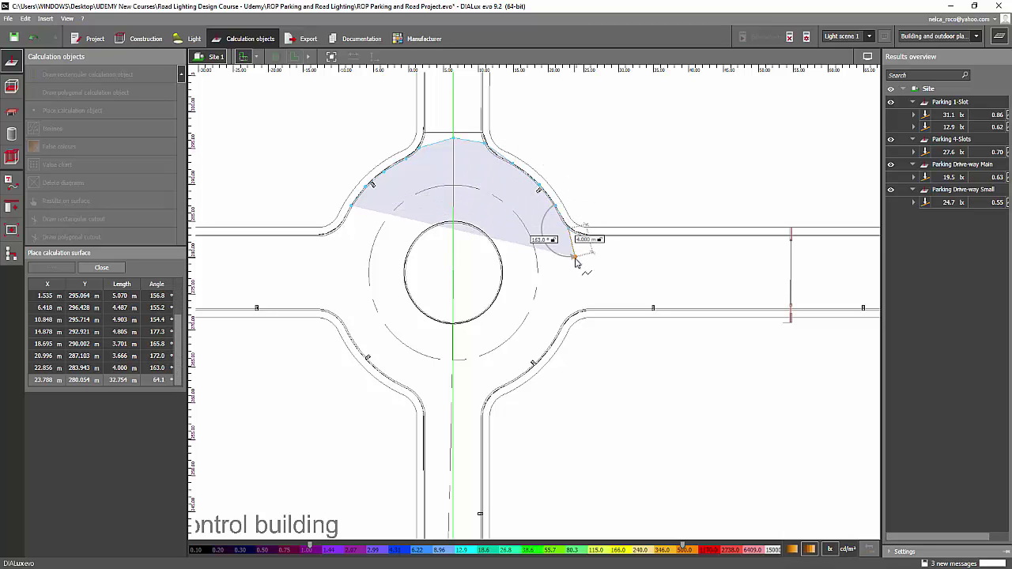
click(574, 257)
click(574, 282)
click(571, 315)
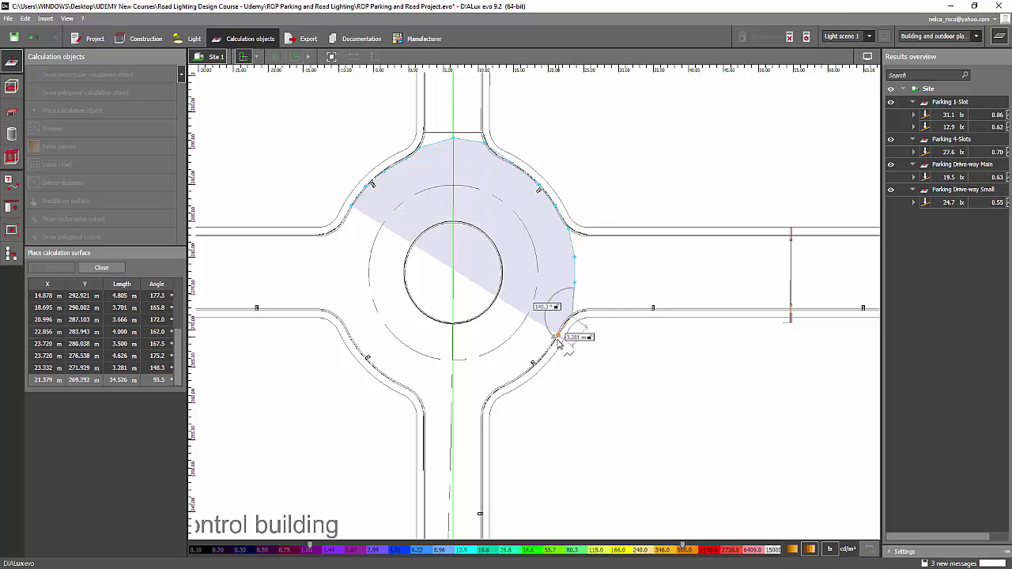
click(552, 342)
click(533, 366)
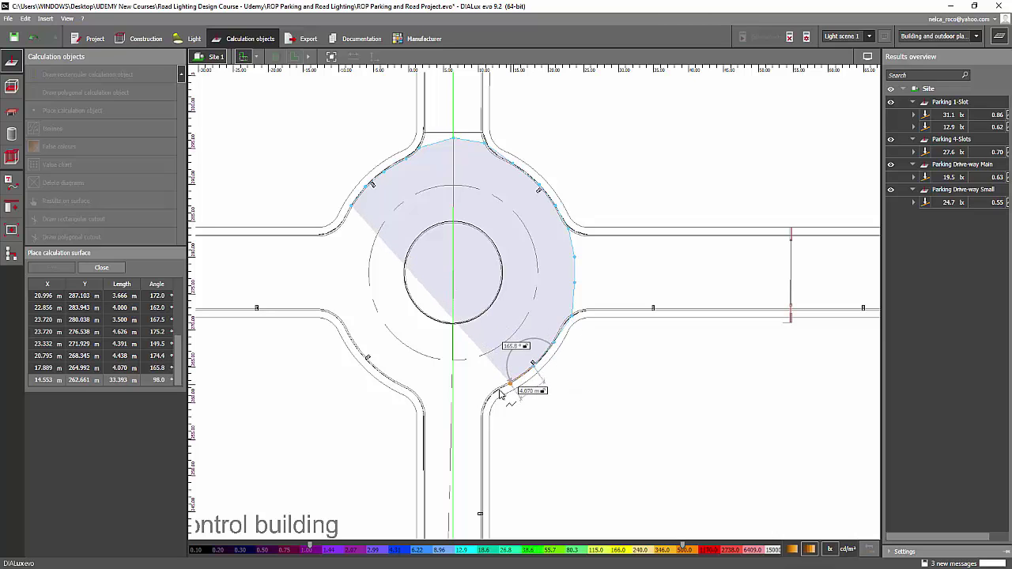
click(510, 382)
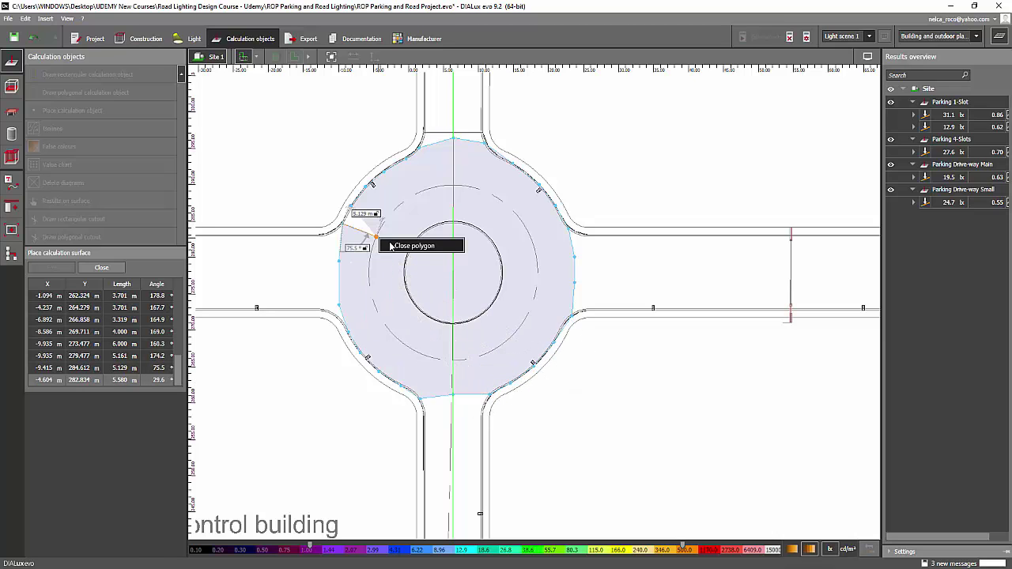
click(389, 248)
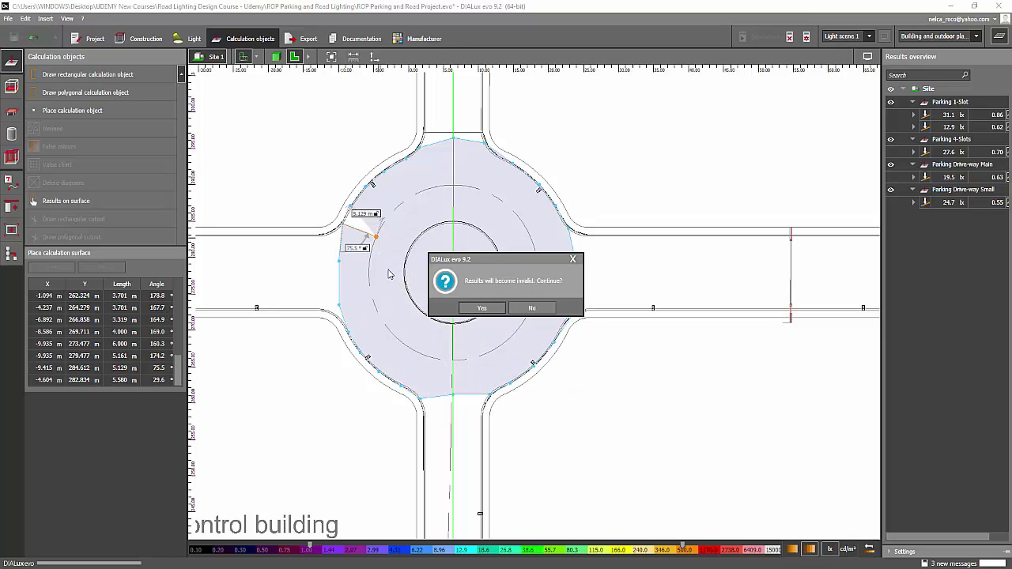
click(464, 309)
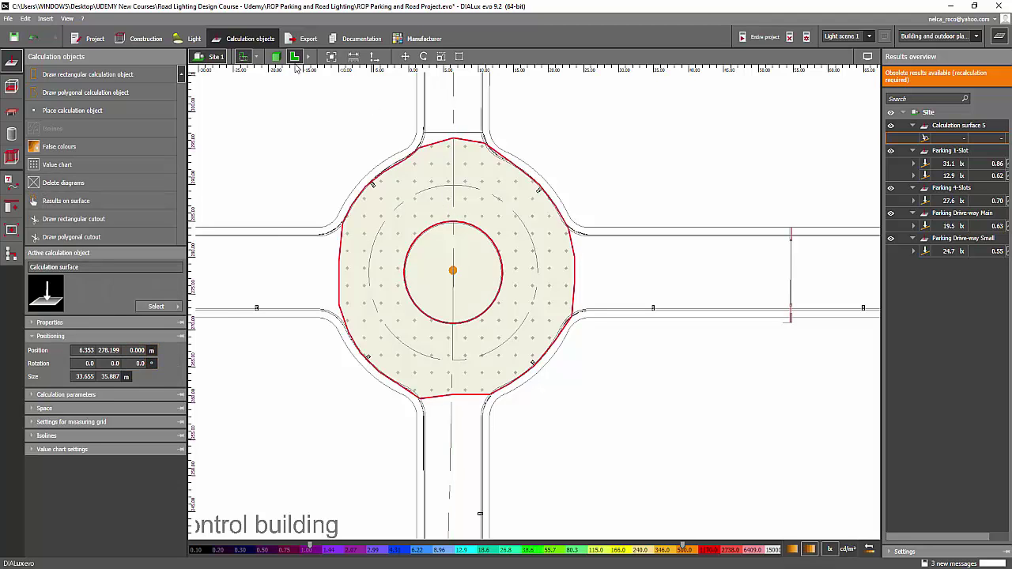
Inspect the new roundabout calculation surface in 3D, especially the area around the central island.
click(276, 57)
right_drag(329, 276, 285, 254)
scroll(461, 240, up, 4)
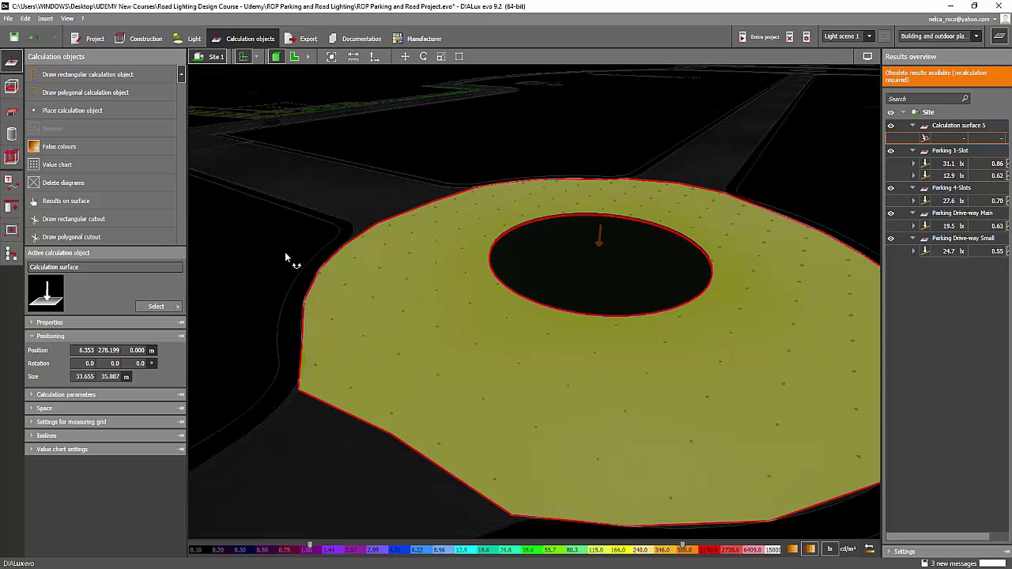
right_drag(557, 275, 543, 230)
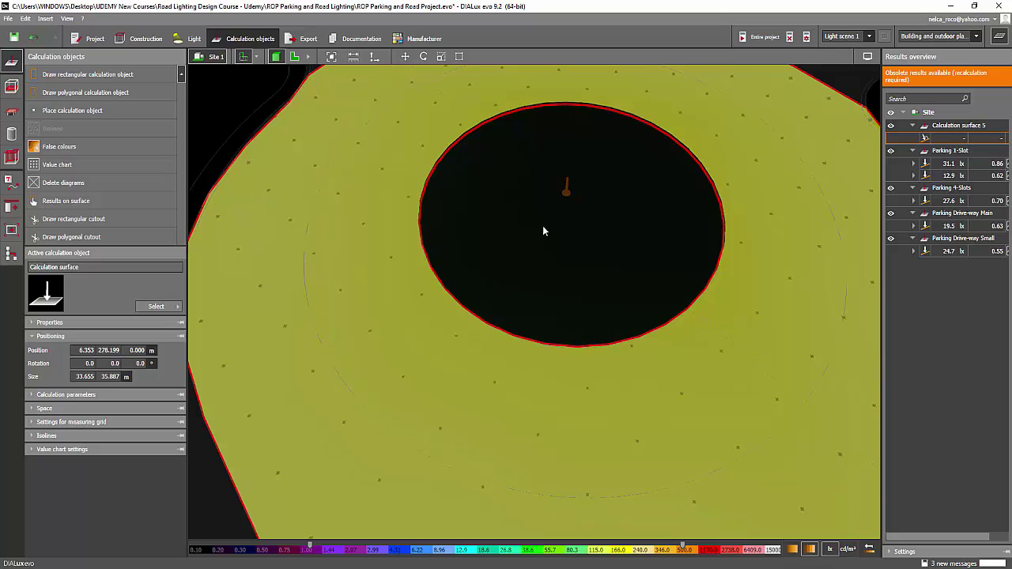
scroll(503, 228, down, 3)
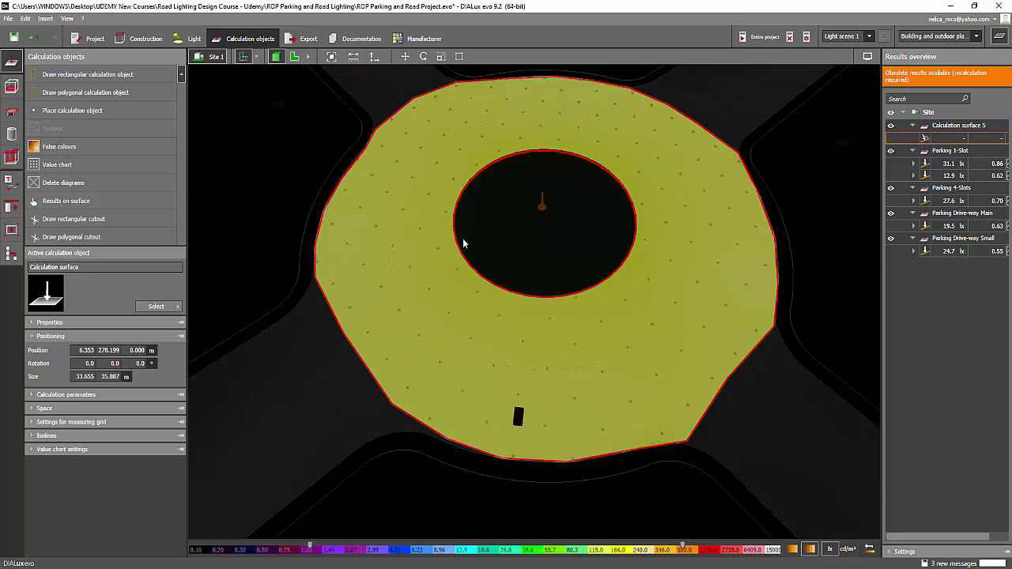
scroll(463, 244, up, 2)
Open the site construction tools and examine the roundabout surface together with the connecting roads in 3D.
click(125, 39)
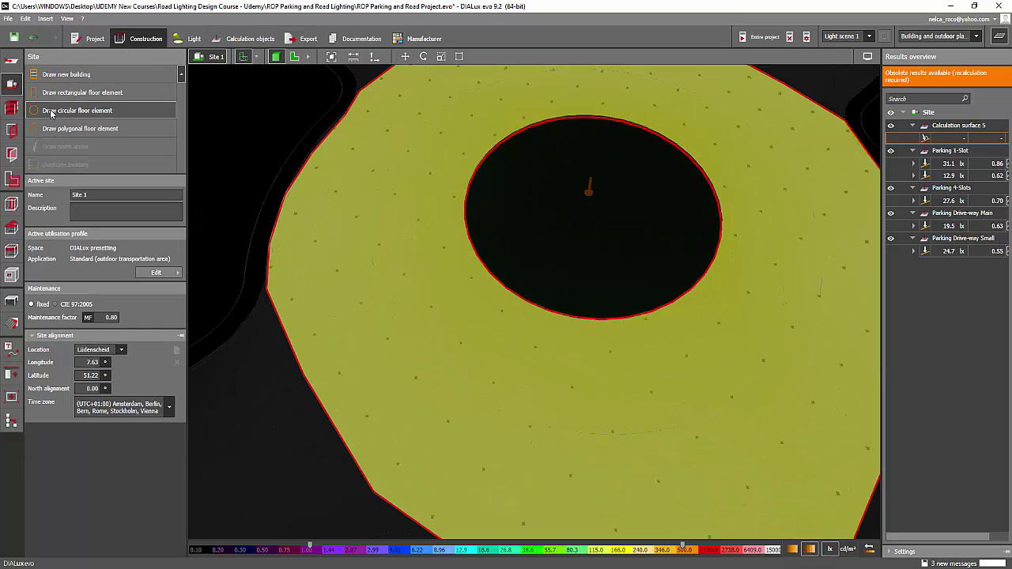
scroll(468, 246, down, 2)
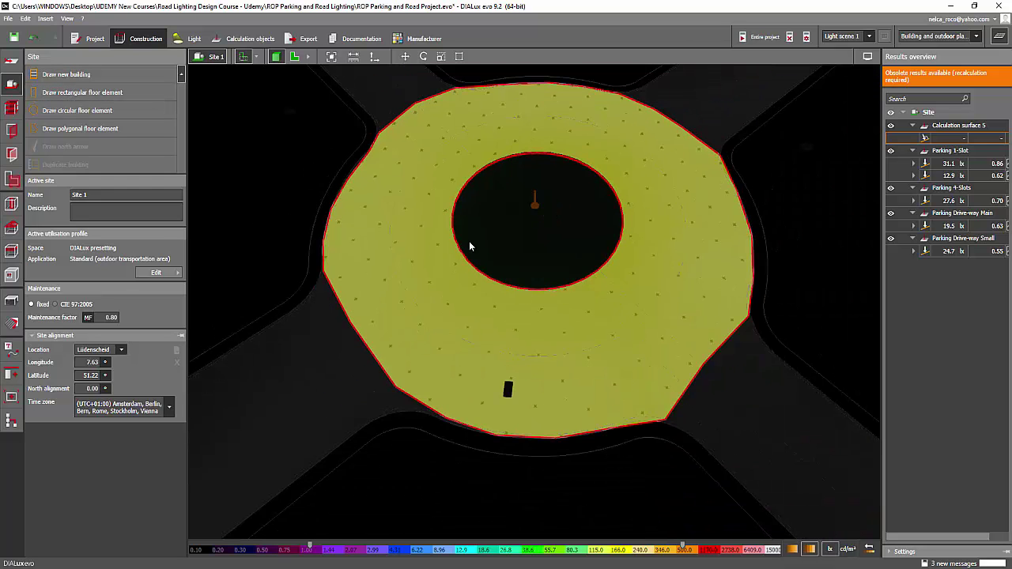
mouse_move(270, 205)
right_down()
mouse_move(331, 227)
mouse_move(261, 207)
right_up()
scroll(549, 243, up, 3)
right_drag(542, 282, 519, 308)
scroll(558, 227, up, 2)
scroll(558, 227, down, 4)
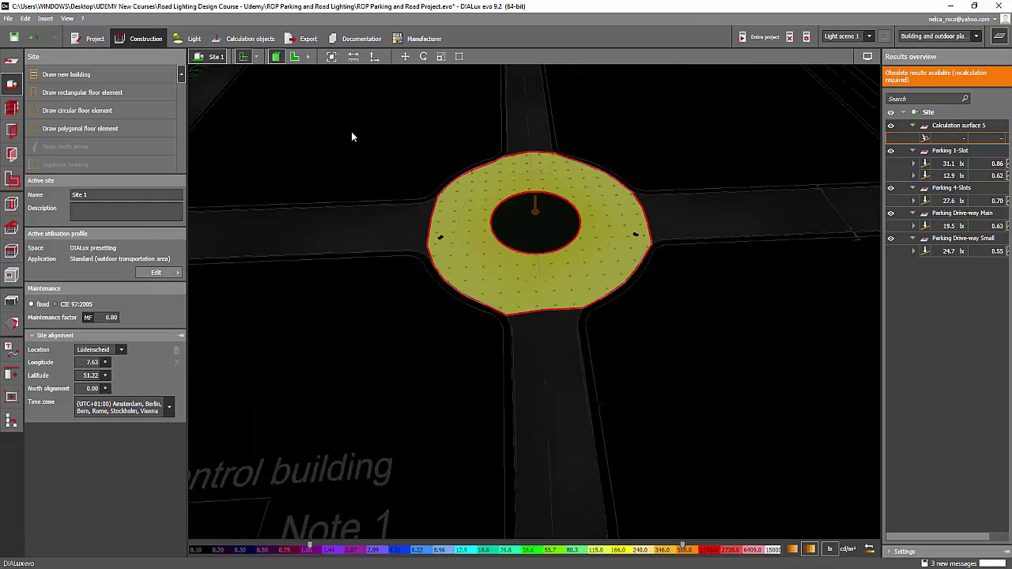
Examine the roundabout surface in 3D and reopen the calculation object settings.
right_drag(352, 135, 483, 279)
scroll(472, 226, up, 4)
scroll(467, 207, down, 3)
right_drag(585, 261, 286, 126)
scroll(445, 334, up, 2)
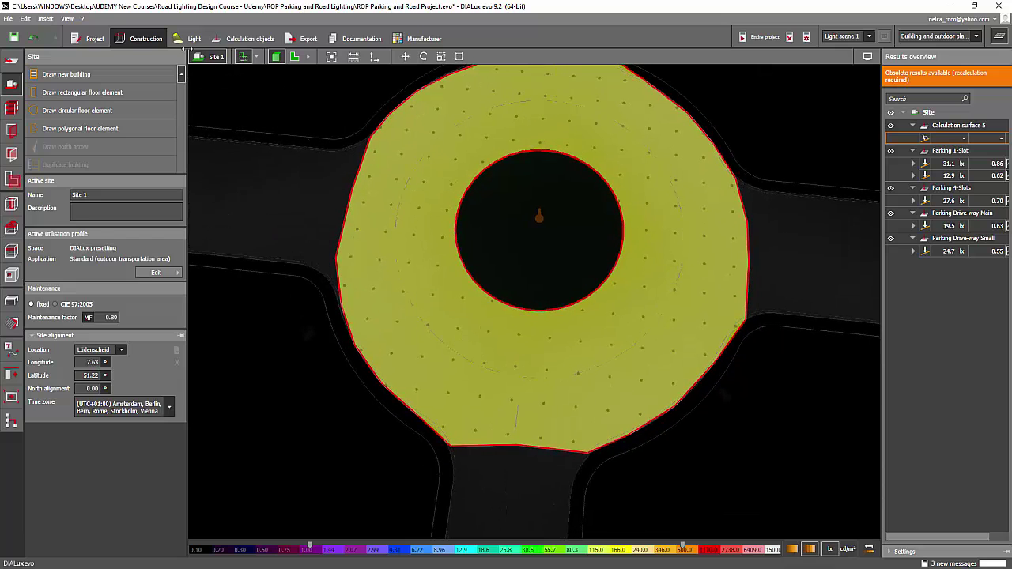
click(246, 38)
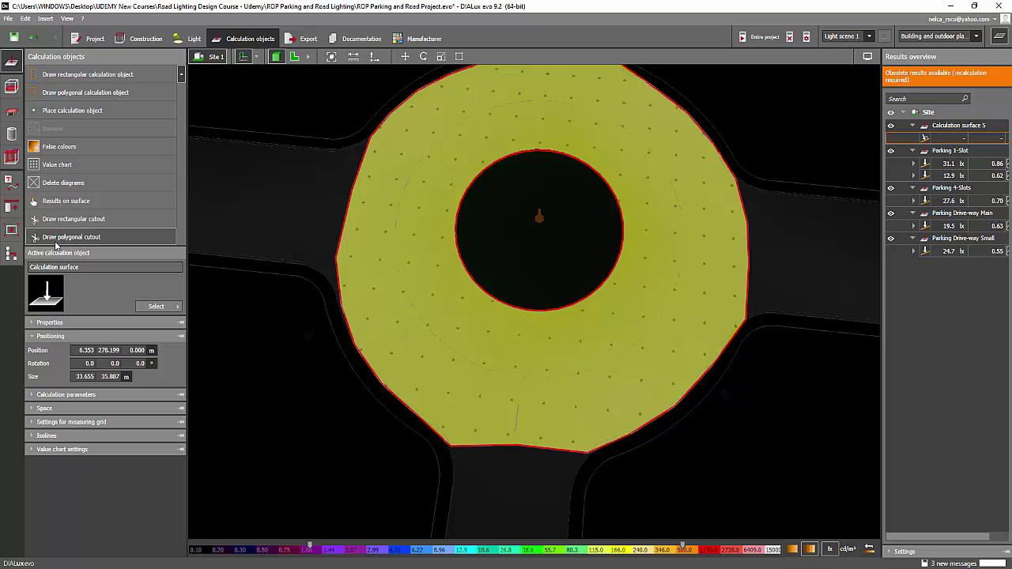
scroll(442, 238, down, 4)
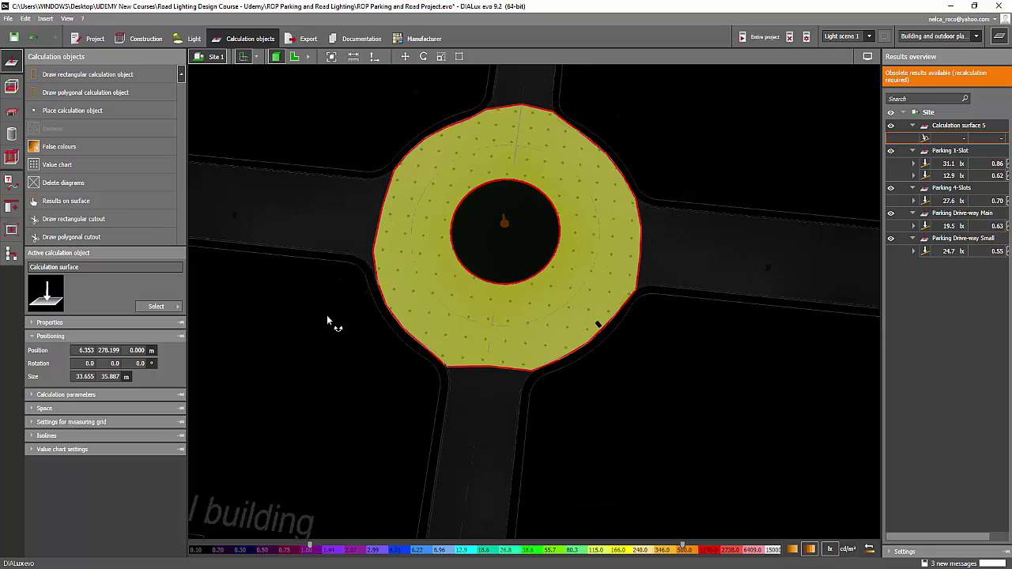
right_drag(326, 318, 409, 261)
scroll(435, 237, up, 5)
right_drag(630, 132, 597, 195)
scroll(447, 145, down, 3)
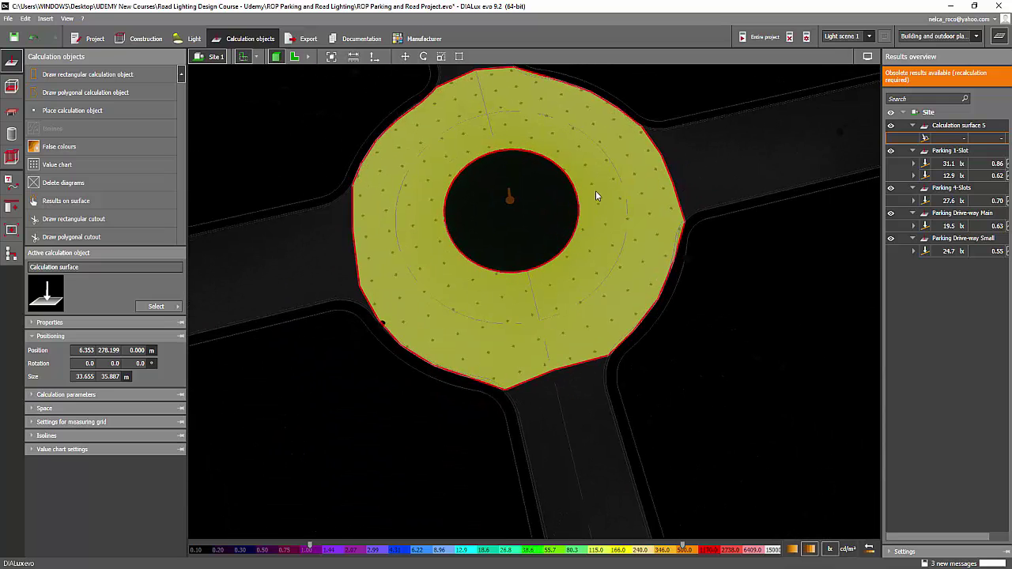
Rename the roundabout's calculation surface as "Roundabout".
click(30, 397)
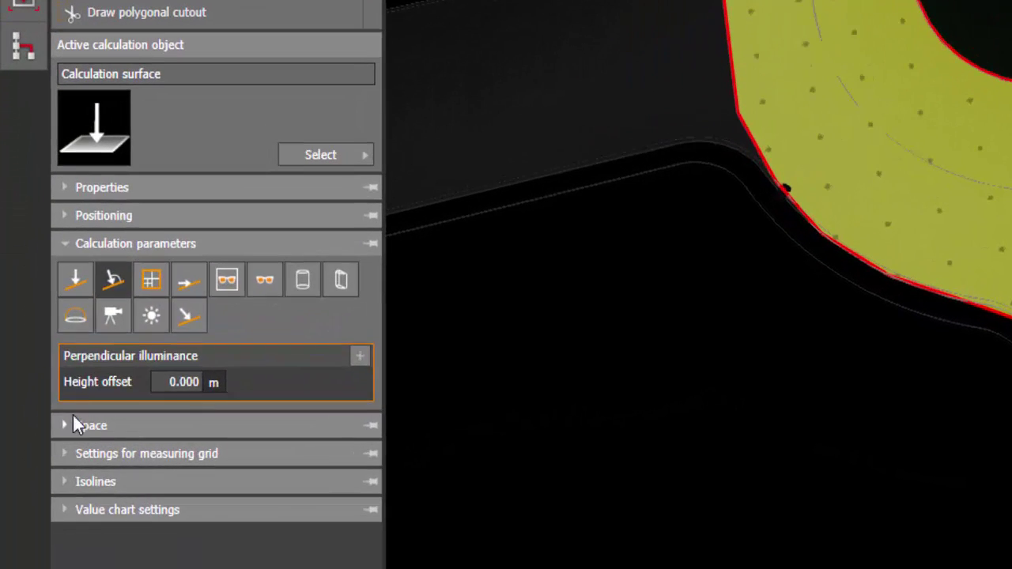
click(37, 438)
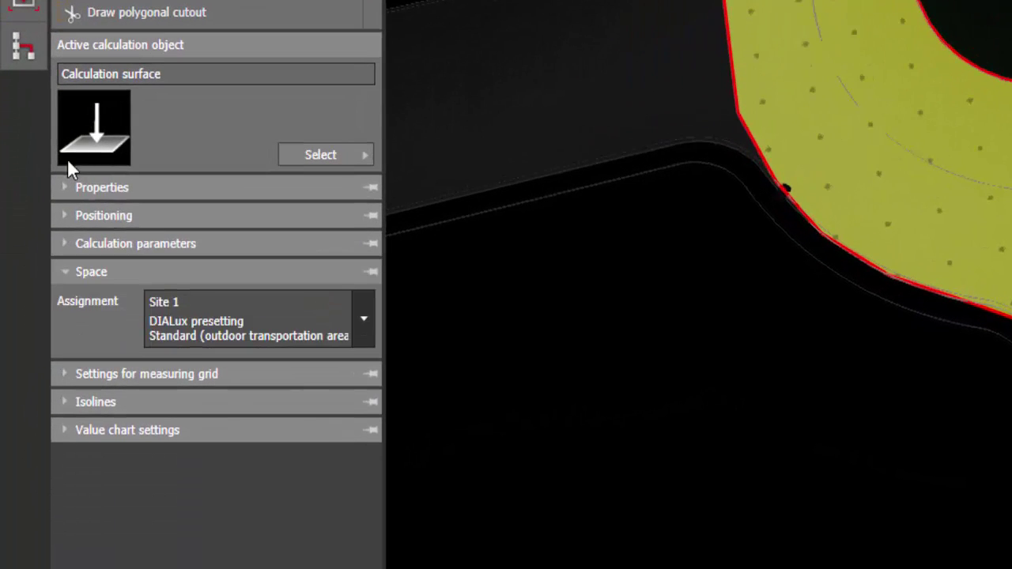
click(70, 185)
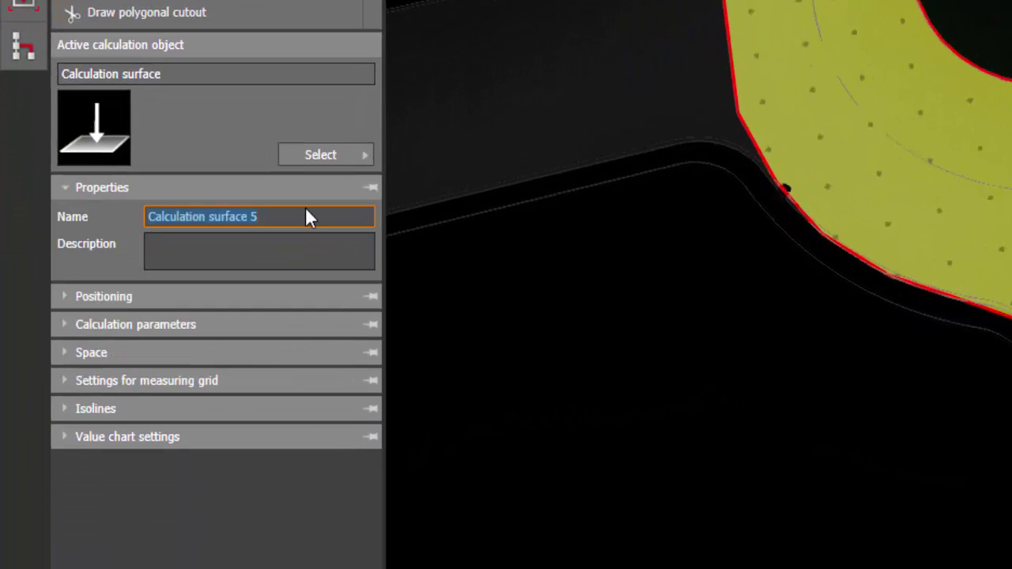
text(Roundabout)
key(Return)
Review the roundabout surface's positioning, calculation parameters and space assignment.
click(112, 296)
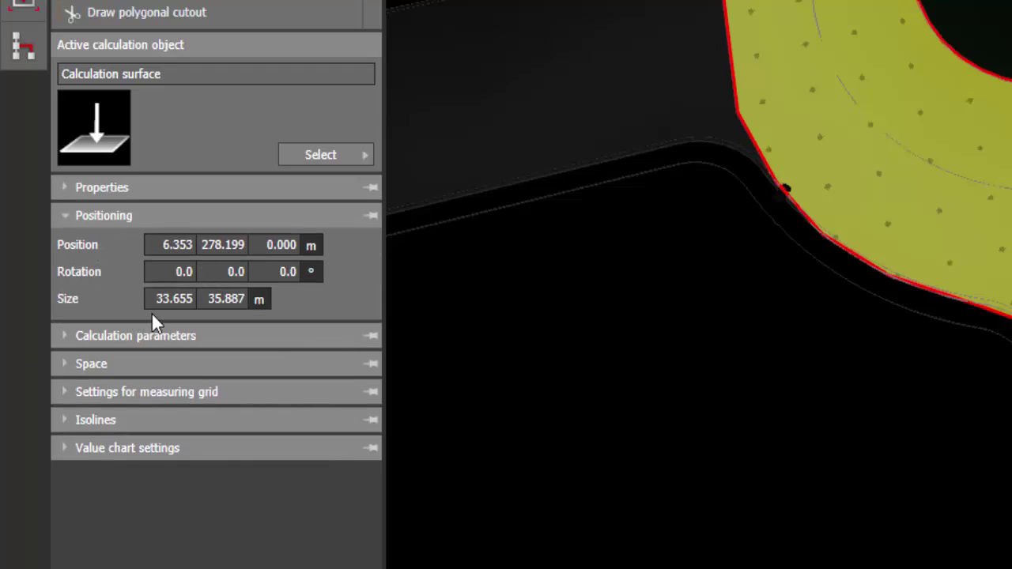
click(100, 335)
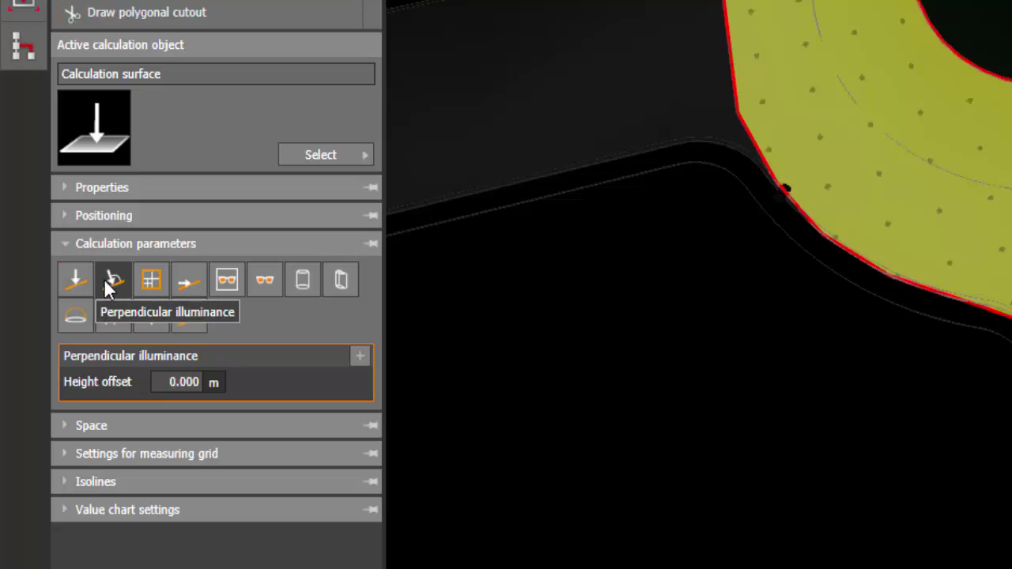
click(83, 425)
click(70, 273)
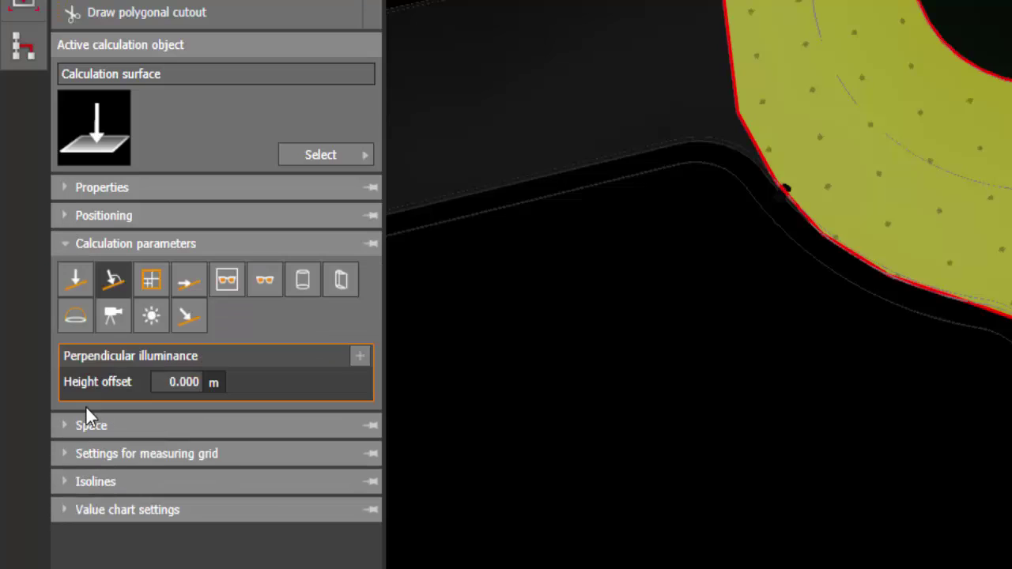
click(69, 434)
Define the surface's measuring grid by distance, with 2 m spacing in both X and Y.
click(106, 378)
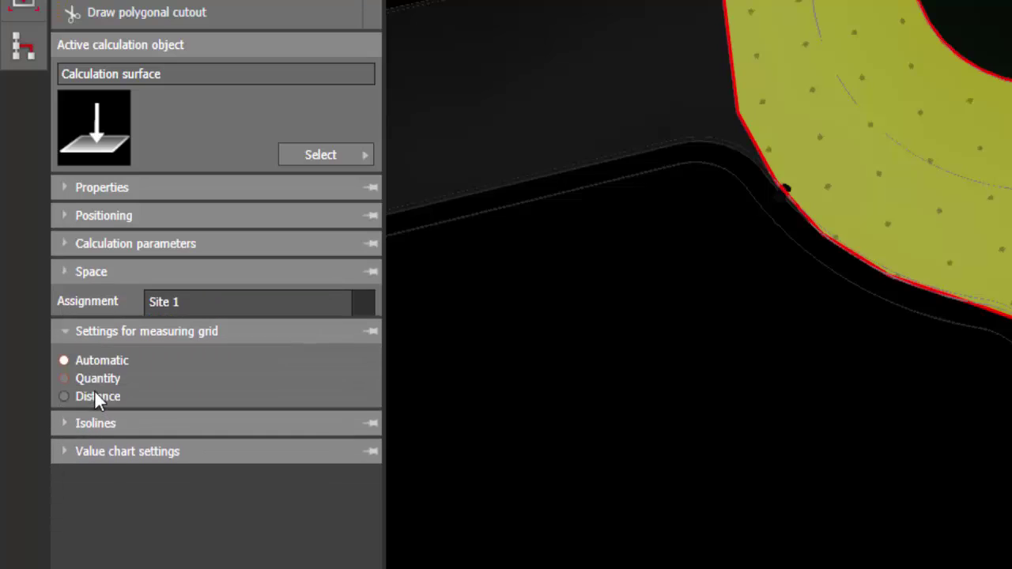
click(85, 364)
click(175, 384)
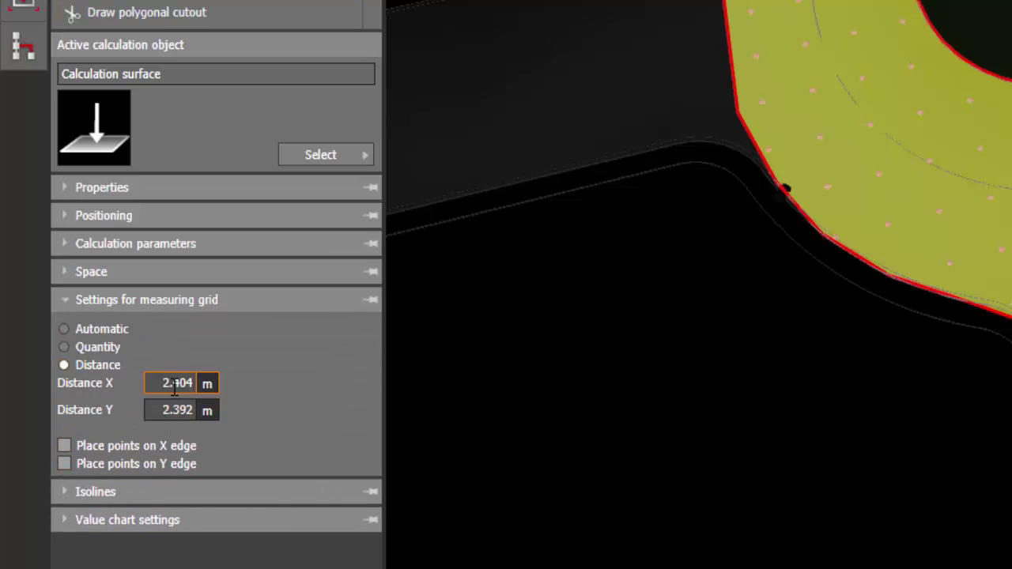
text(2)
key(Tab)
text(2)
key(Tab)
right_drag(759, 301, 740, 375)
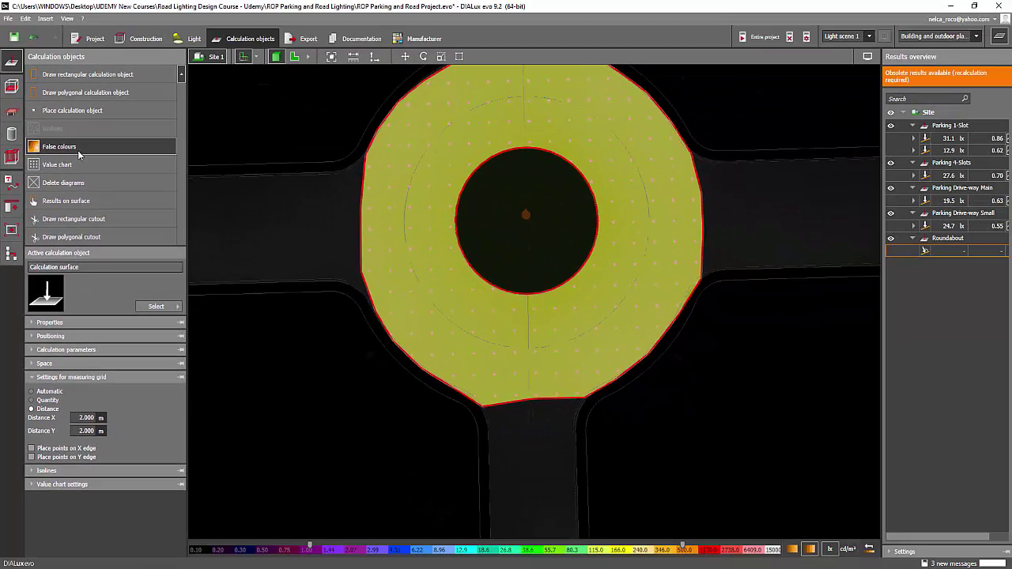
Add false colours and a value chart to the roundabout surface and calculate the entire project.
click(78, 153)
click(69, 171)
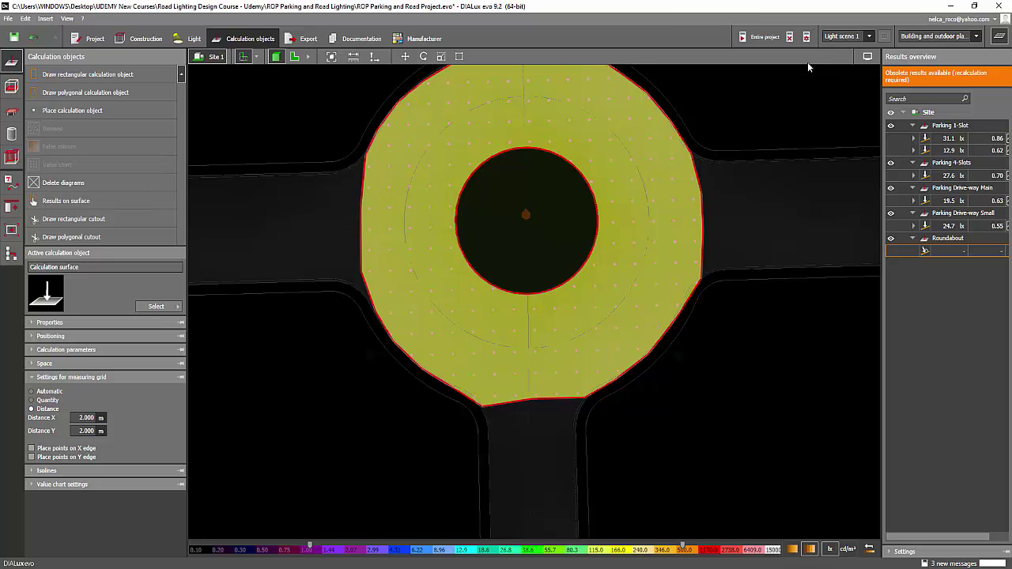
click(759, 37)
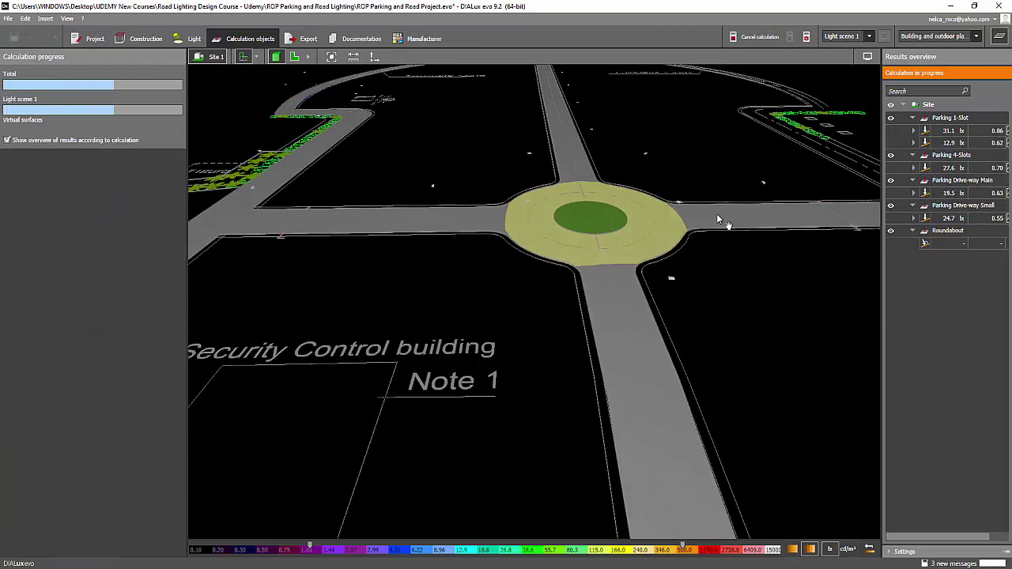
Examine the calculated roundabout illuminance and compare its result with class CE3 in the guide's Table 16.5.
middle_drag(716, 213, 686, 277)
scroll(686, 278, up, 3)
right_drag(687, 278, 620, 355)
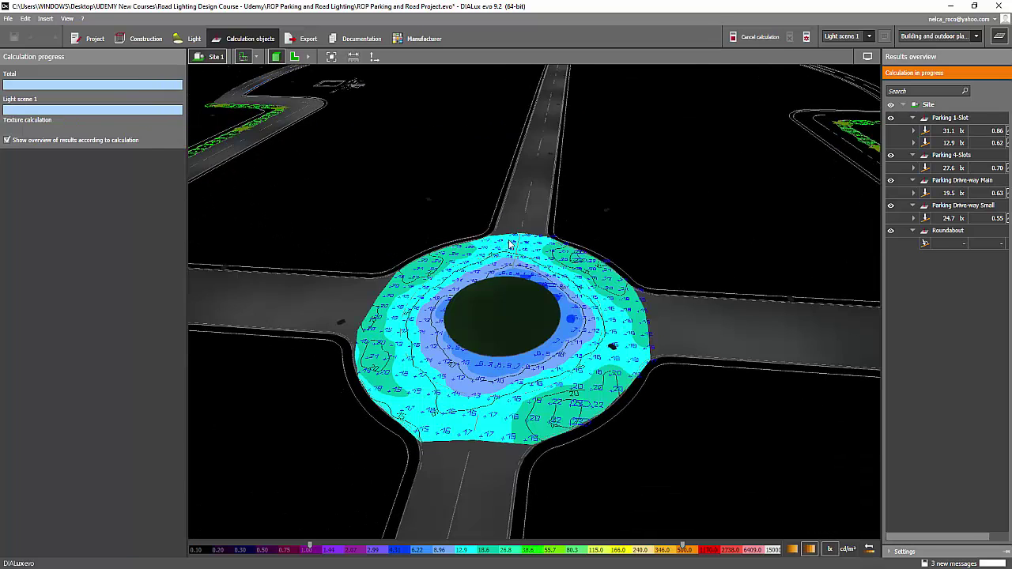
right_drag(369, 207, 790, 215)
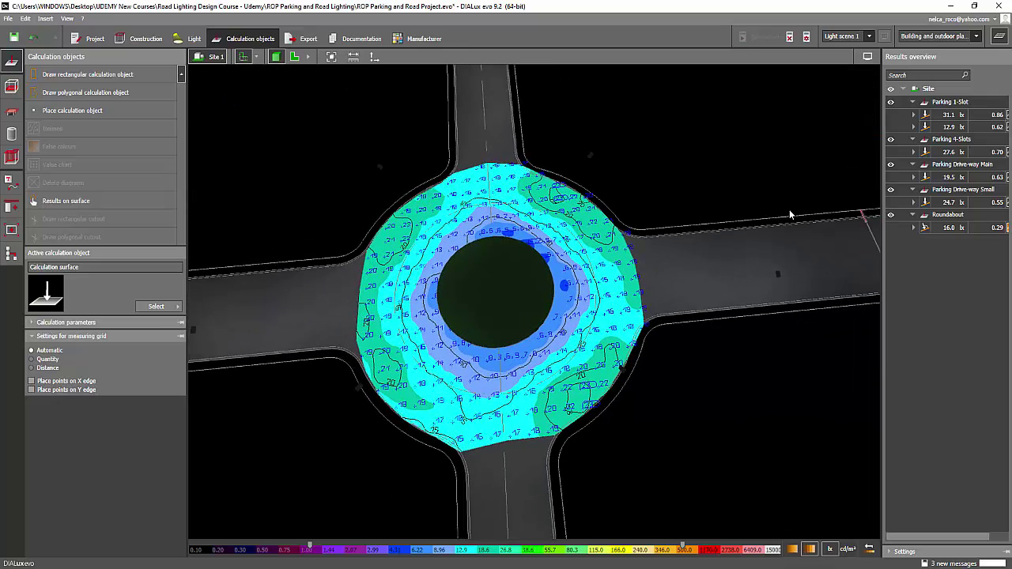
click(948, 231)
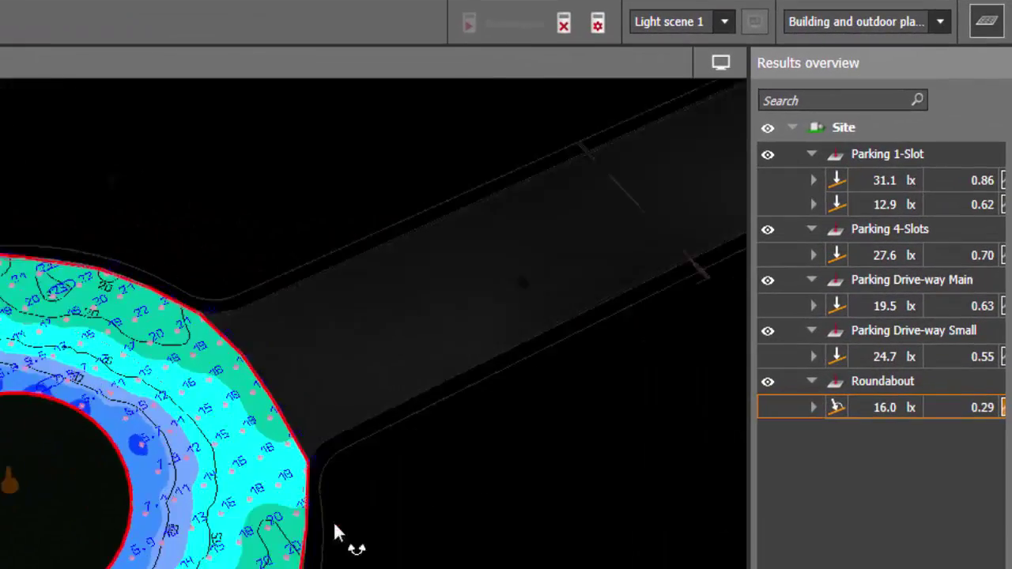
middle_drag(333, 531, 95, 451)
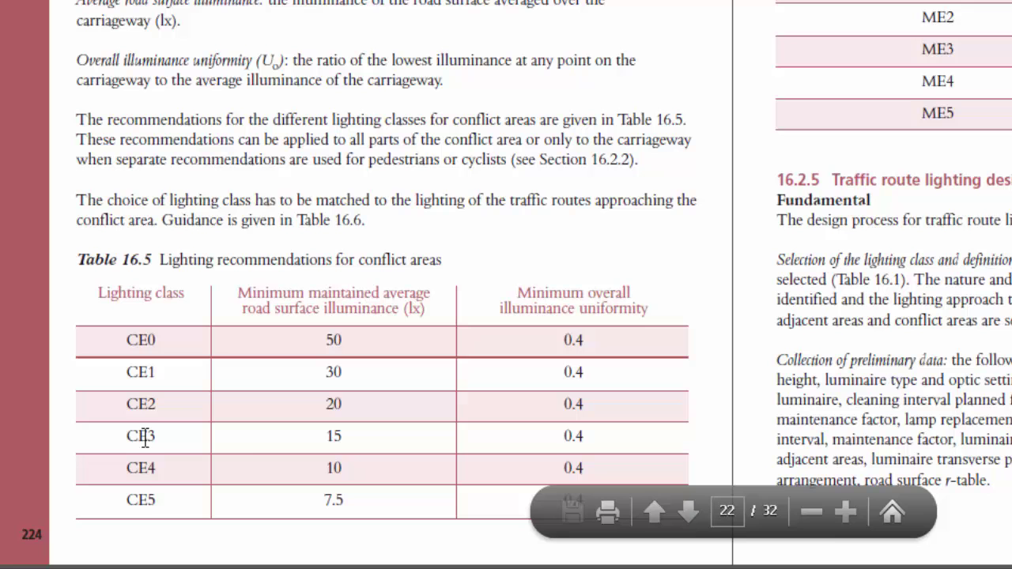
drag(145, 440, 324, 439)
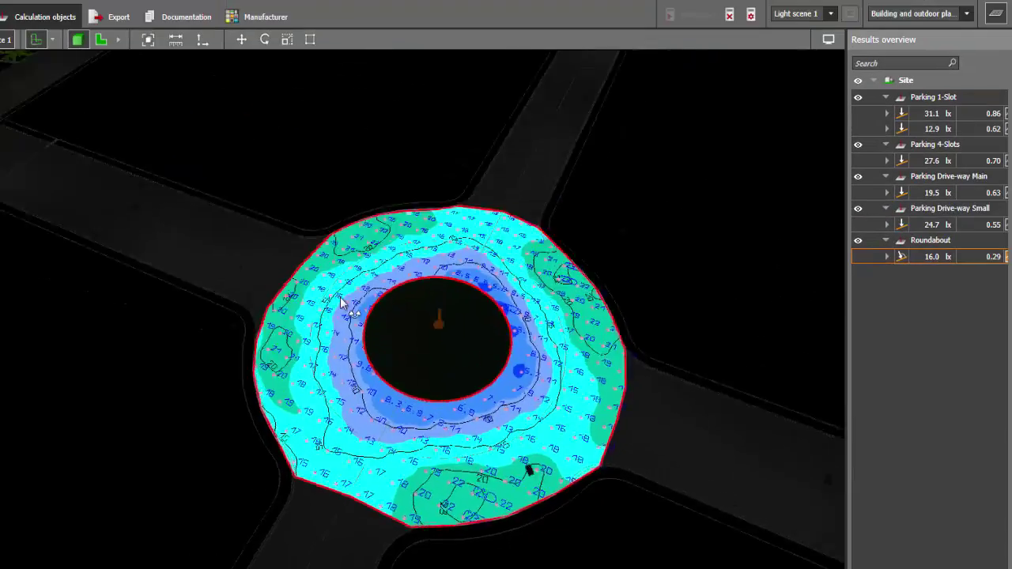
Show the roundabout results in plan view and pick the luminaire on the circle's lower-left edge.
scroll(447, 284, down, 3)
right_drag(445, 280, 365, 236)
click(102, 45)
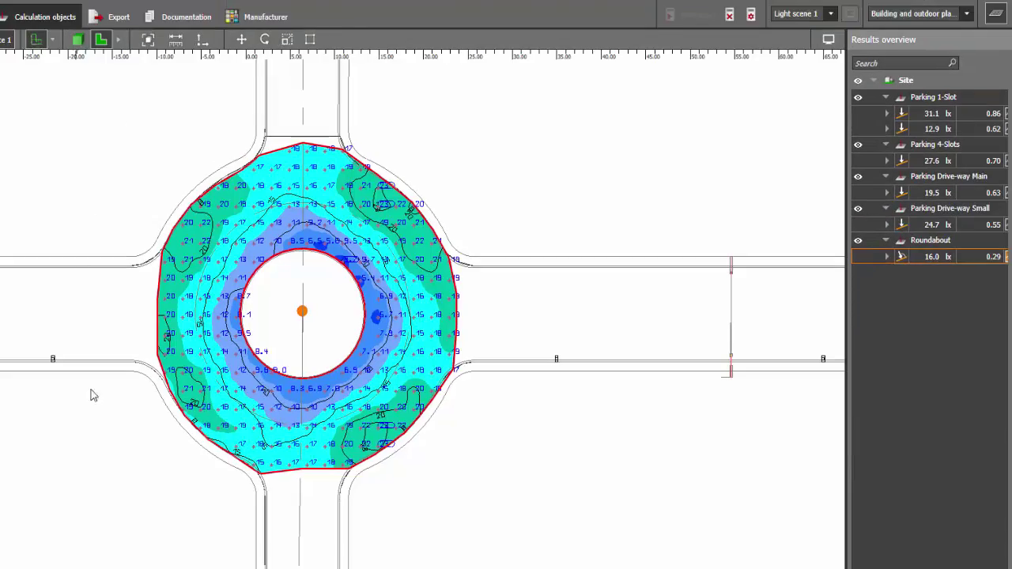
scroll(264, 506, up, 2)
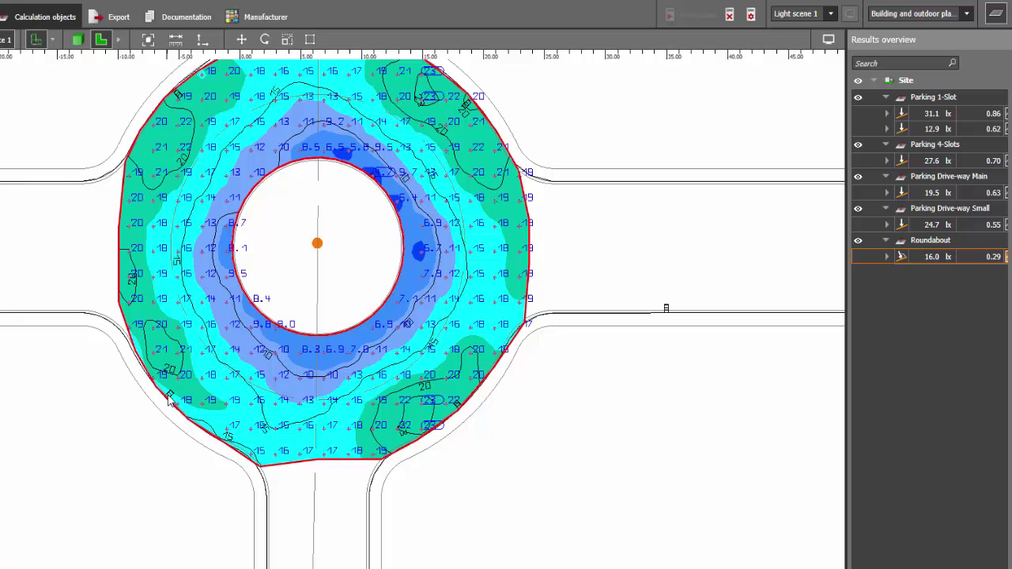
click(168, 396)
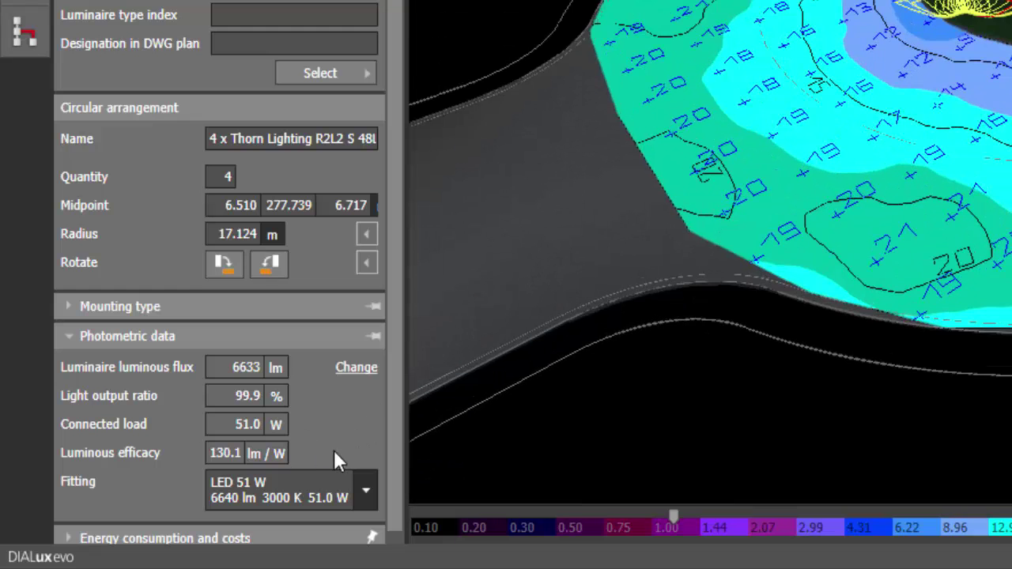
Review the circular luminaire arrangement's mounting type, photometric data and energy consumption settings.
scroll(400, 363, down, 1)
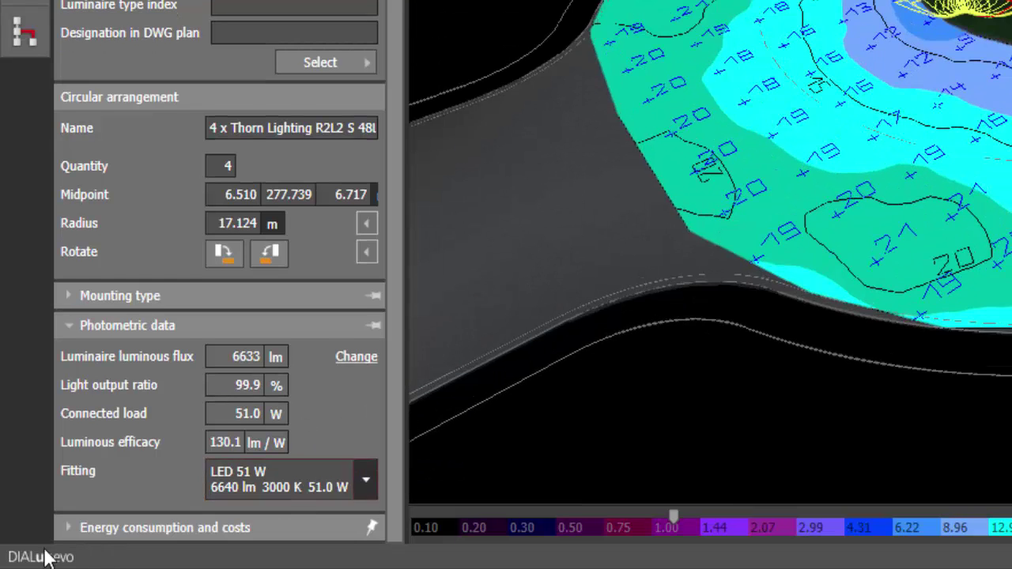
click(67, 298)
click(97, 429)
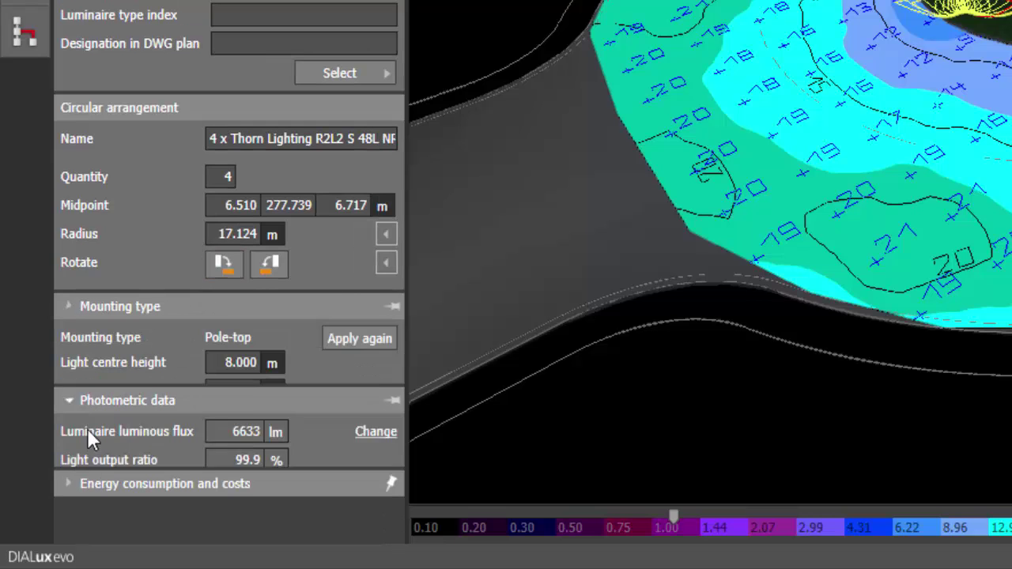
scroll(115, 296, down, 1)
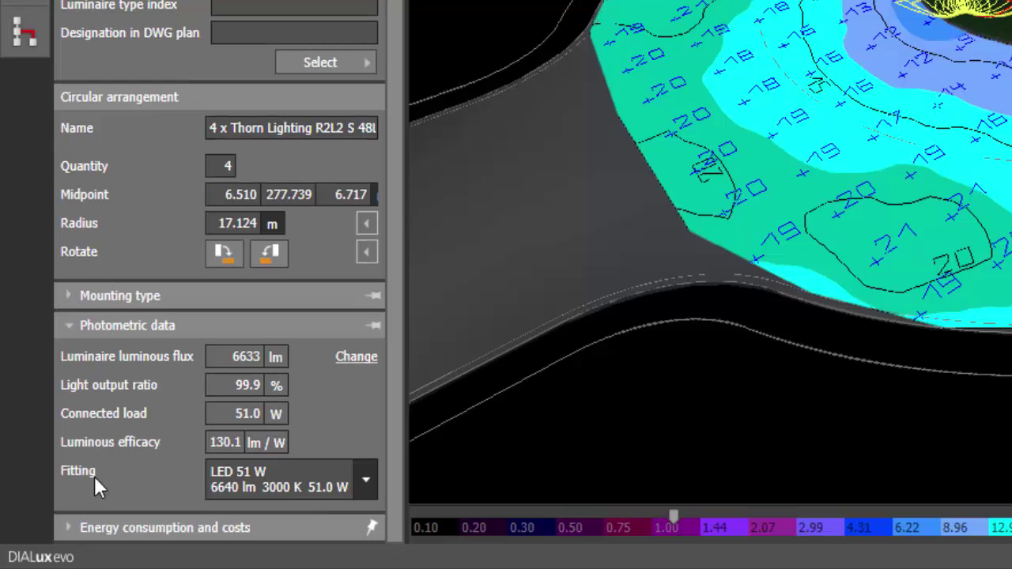
click(69, 527)
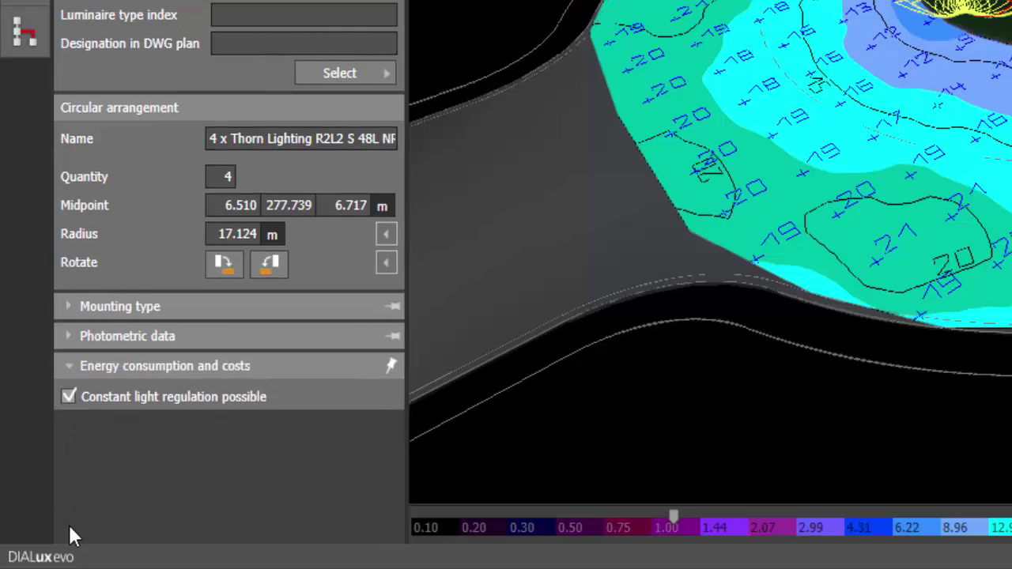
Set the X element rotation of the roundabout's circular luminaire arrangement to 5°.
click(65, 301)
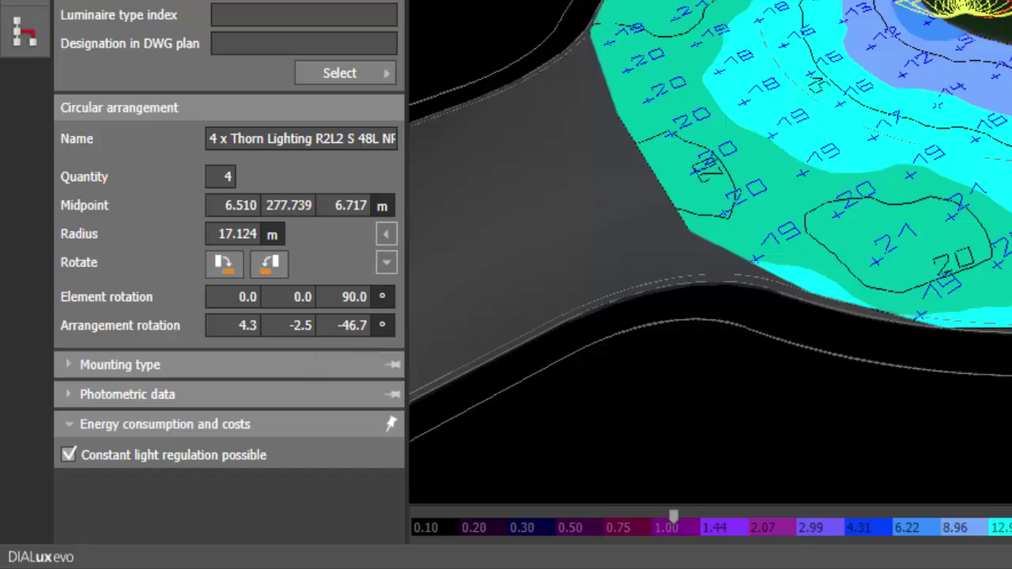
right_drag(679, 158, 566, 48)
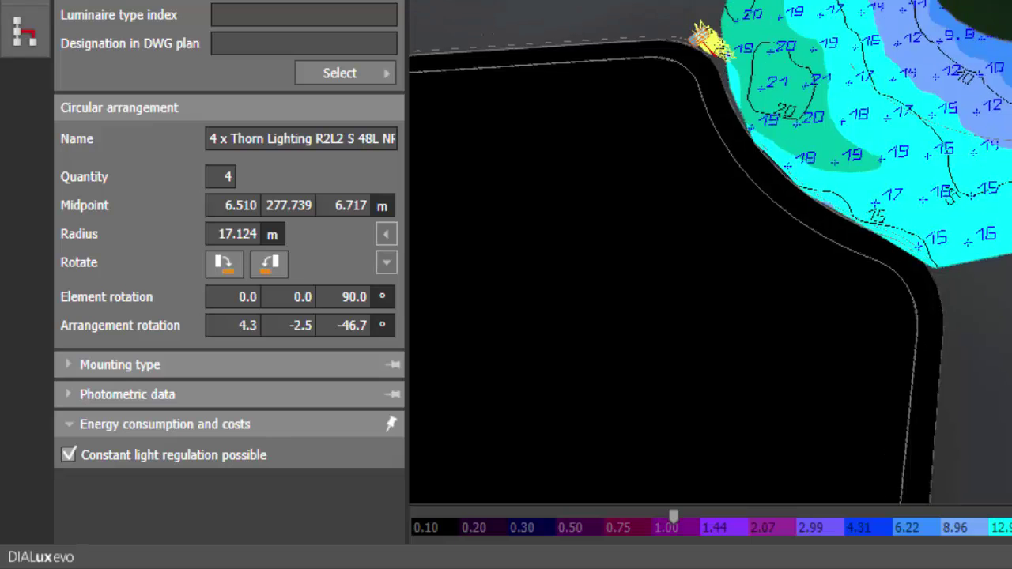
scroll(791, 4, up, 3)
right_drag(812, 2, 791, 4)
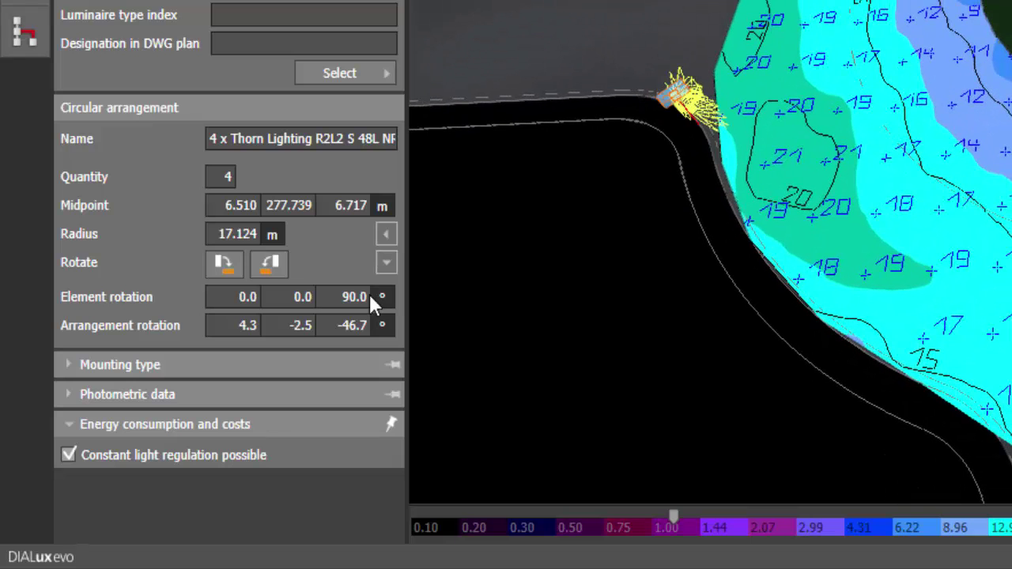
click(243, 298)
text(5)
key(Return)
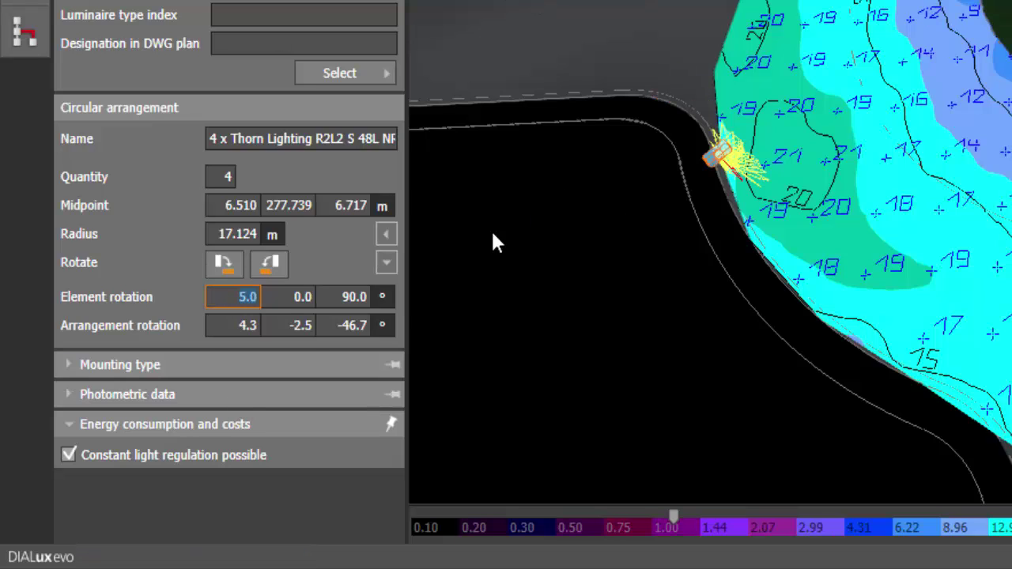
Set the arrangement's LED lamp power to 150 W and luminous flux to 20000 lm, and recalculate the entire project.
click(112, 393)
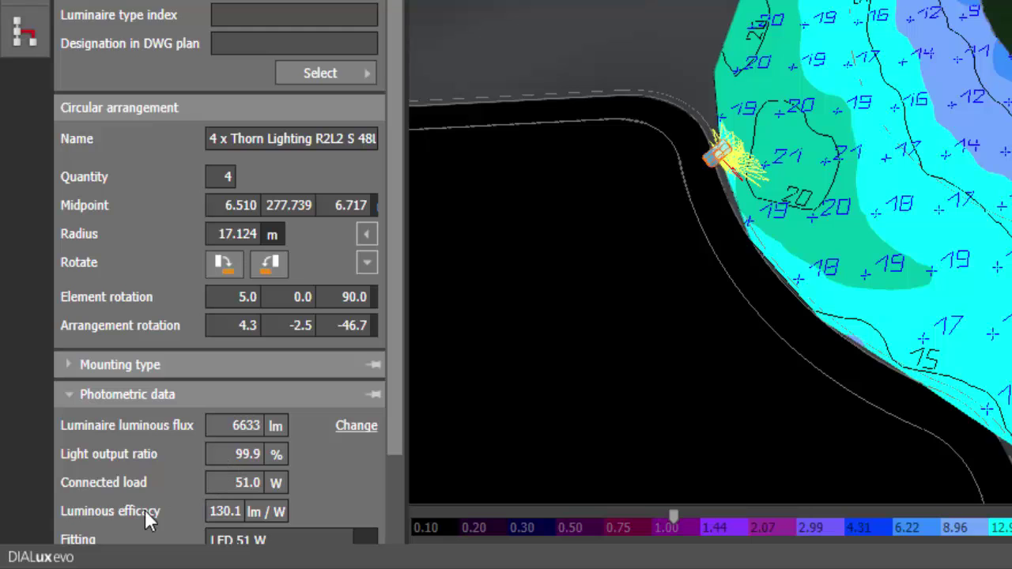
click(354, 431)
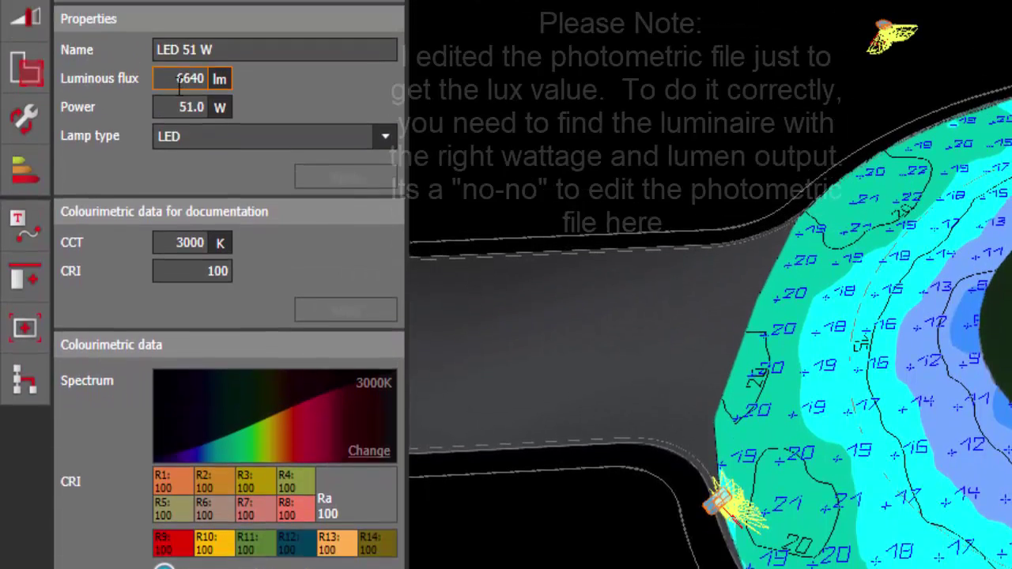
click(176, 178)
text(150)
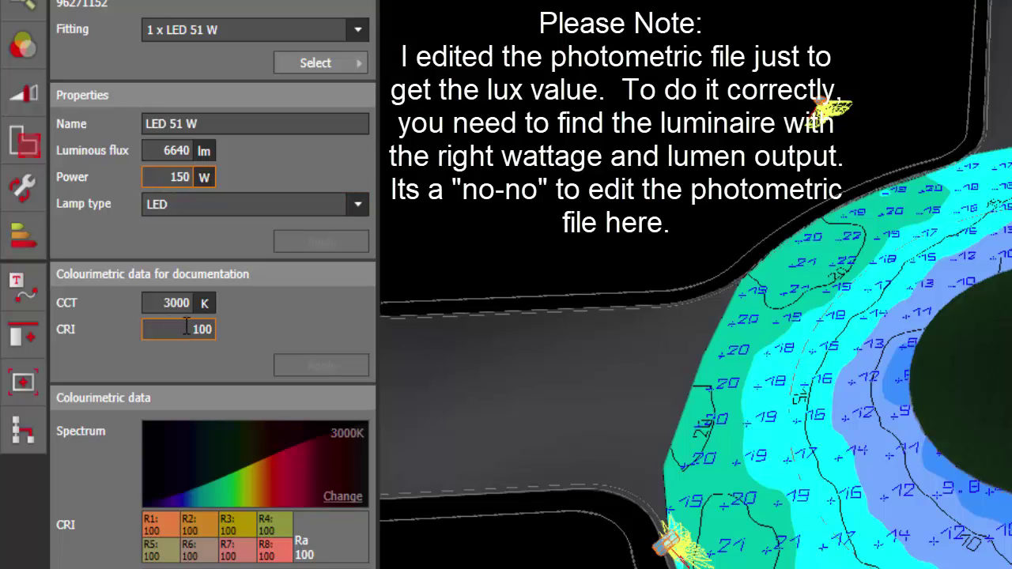
key(Return)
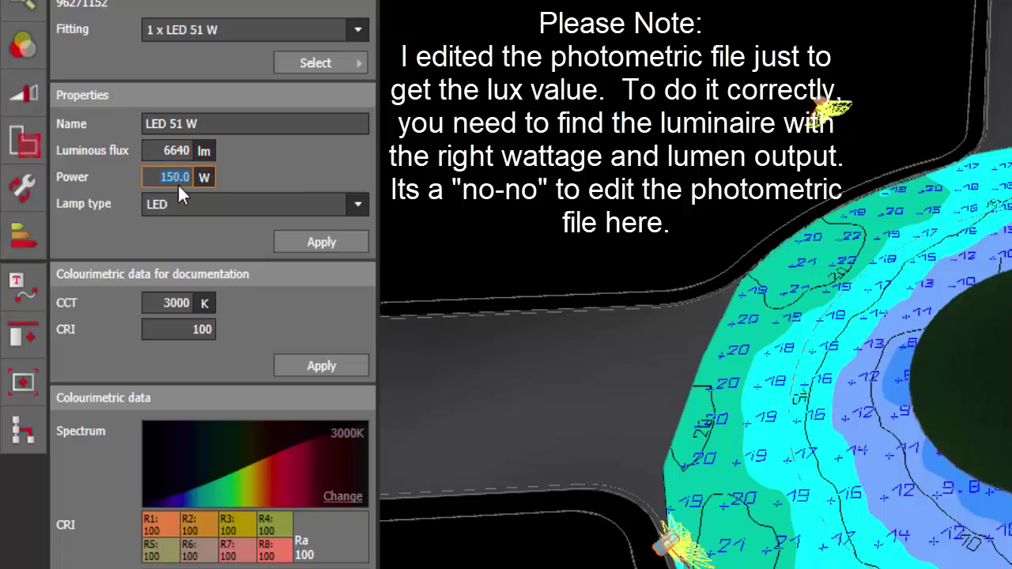
click(159, 151)
text(20000)
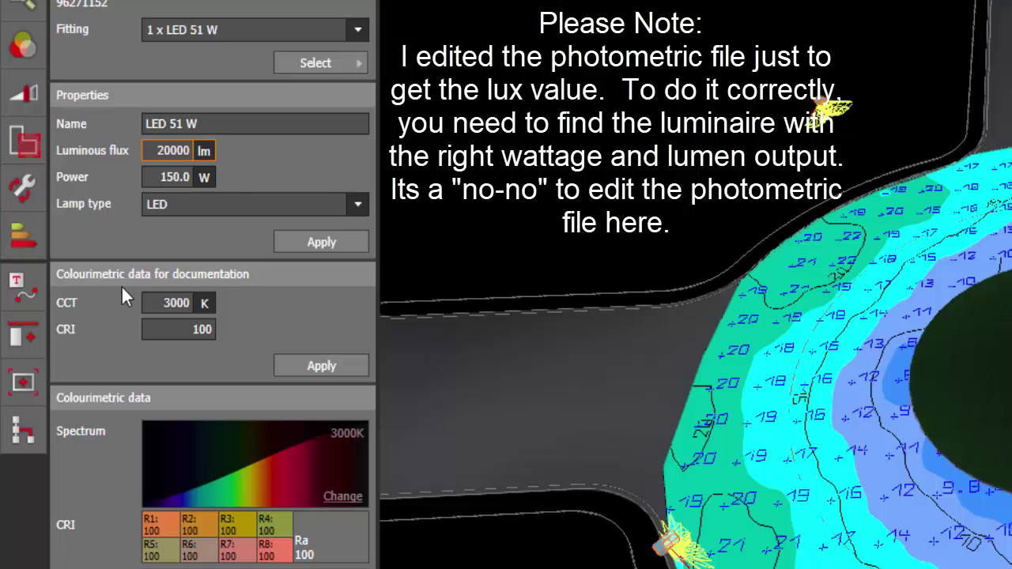
click(169, 180)
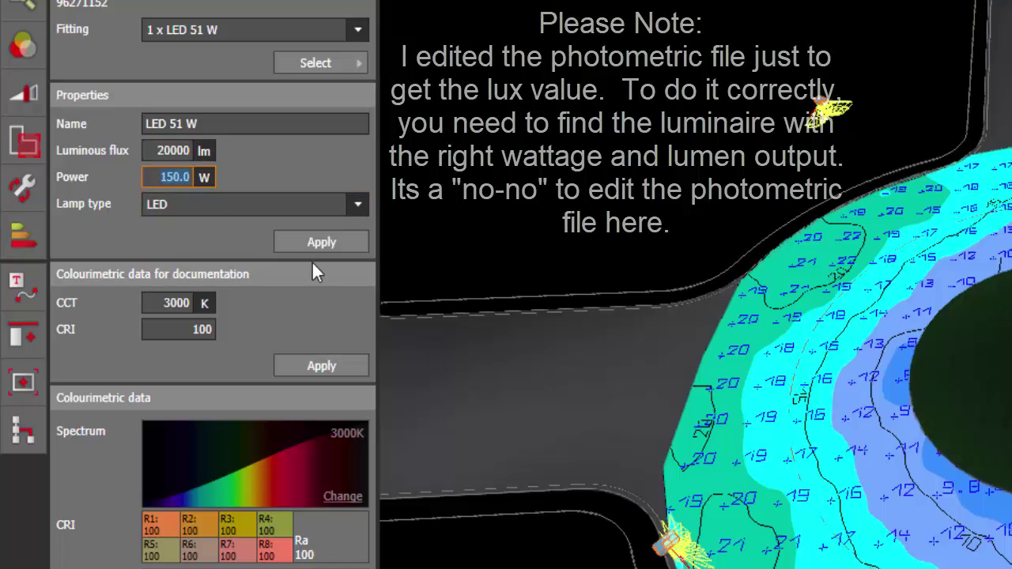
click(318, 247)
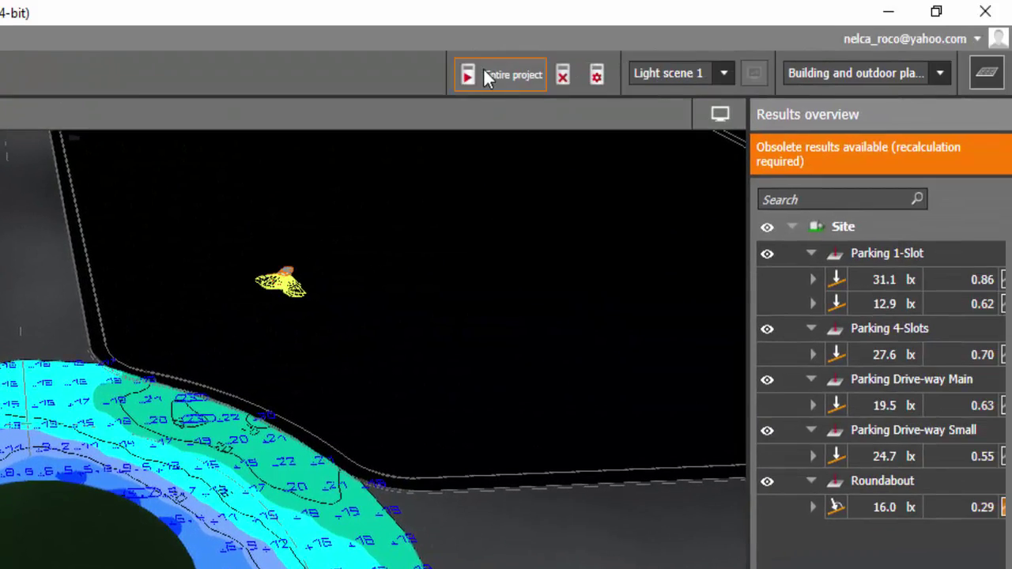
click(723, 24)
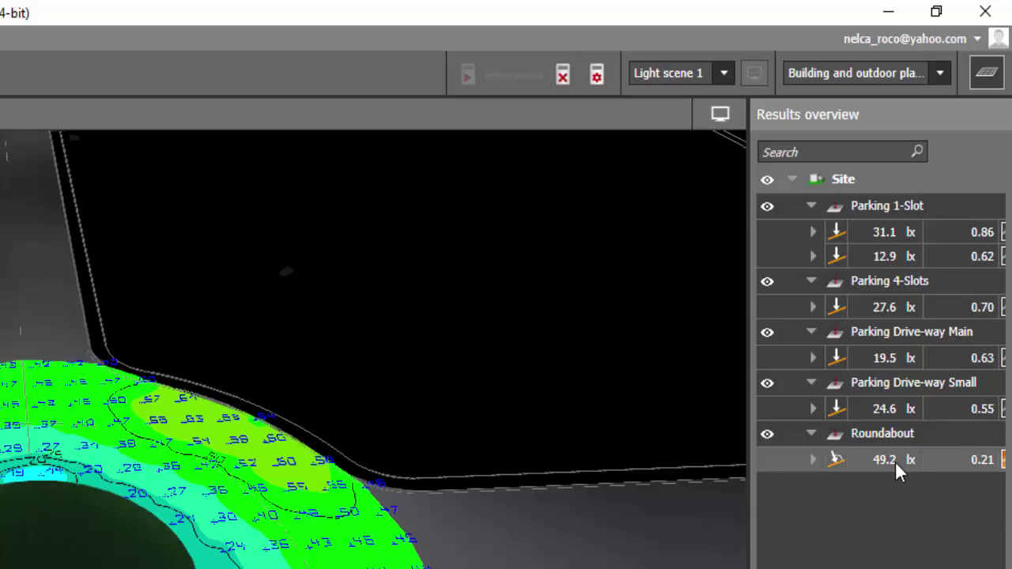
Examine the roundabout's recalculated illuminance distribution, including the values around the central island and near the luminaires.
right_drag(317, 395, 718, 502)
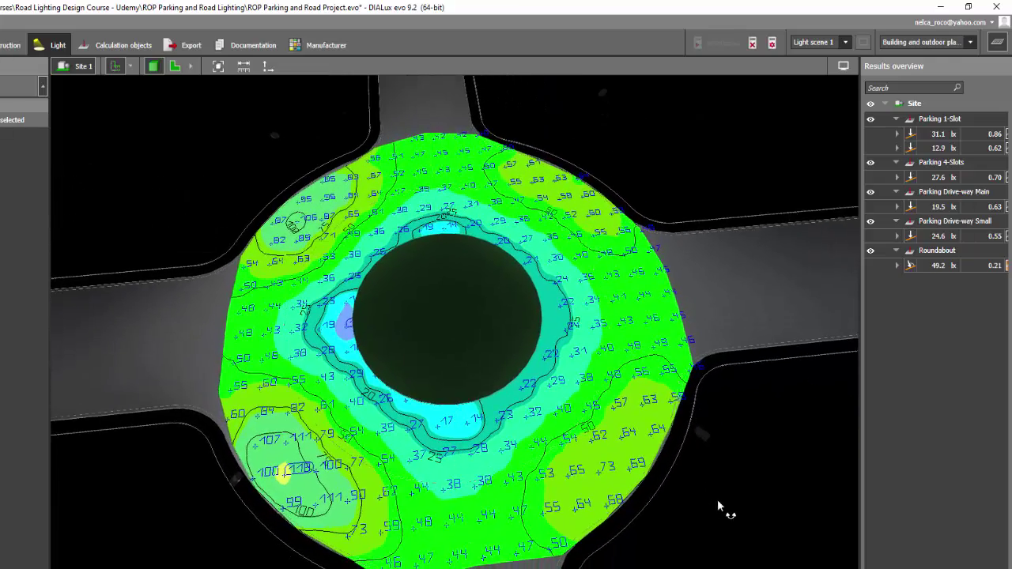
scroll(717, 499, up, 5)
click(938, 266)
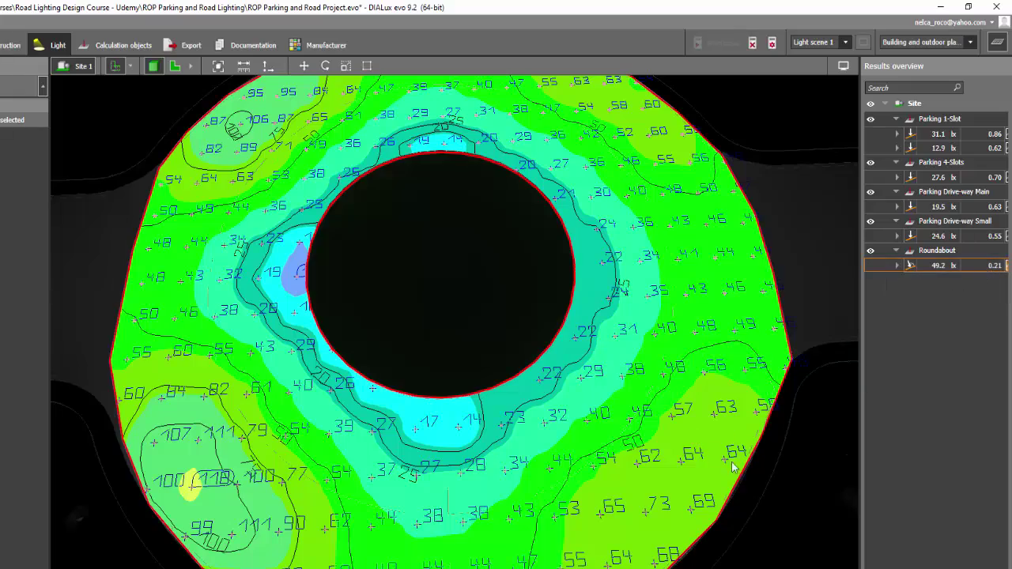
right_drag(695, 453, 734, 399)
scroll(744, 405, down, 3)
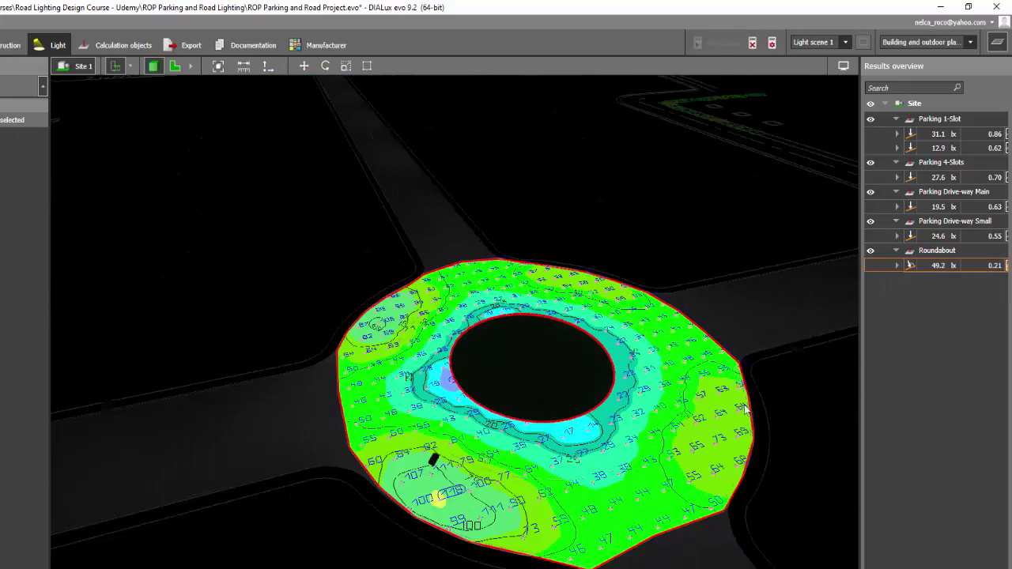
middle_drag(745, 411, 680, 385)
mouse_move(760, 417)
right_down()
mouse_move(730, 415)
mouse_move(749, 410)
mouse_move(755, 435)
right_up()
scroll(321, 328, up, 2)
right_drag(318, 370, 312, 340)
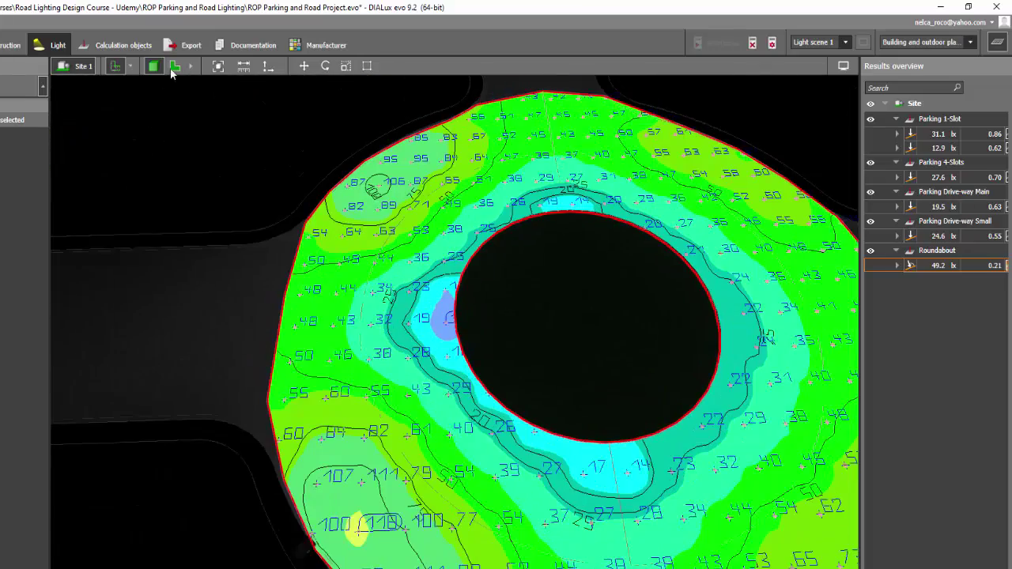
Show the roundabout in plan view with the results display hidden, and dismiss the save reminder.
click(173, 68)
scroll(317, 219, down, 3)
scroll(342, 231, up, 4)
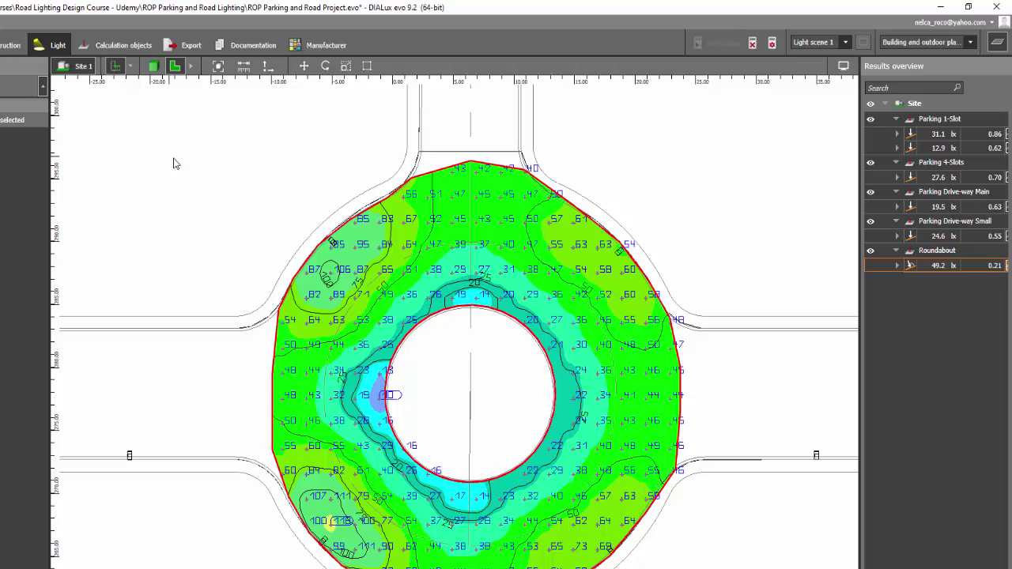
click(999, 46)
scroll(740, 206, down, 2)
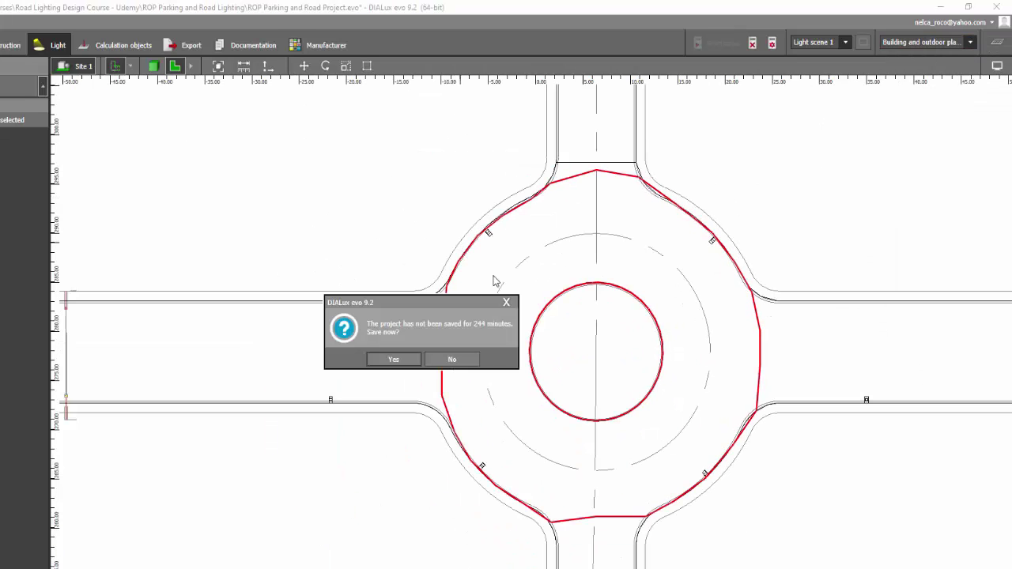
click(507, 303)
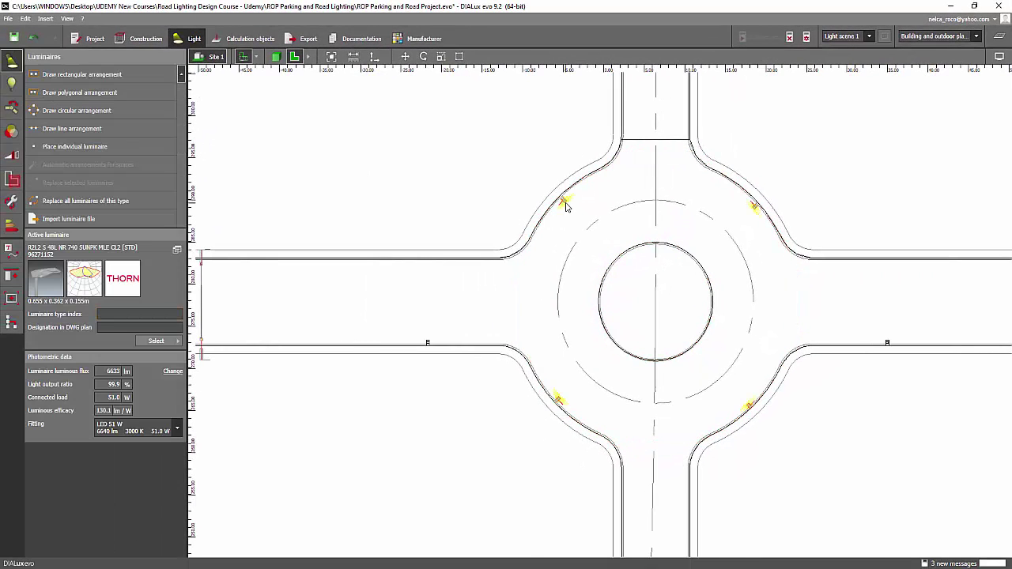
Set the quantity of the roundabout's circular luminaire arrangement to 8, accepting that the results become invalid.
click(565, 206)
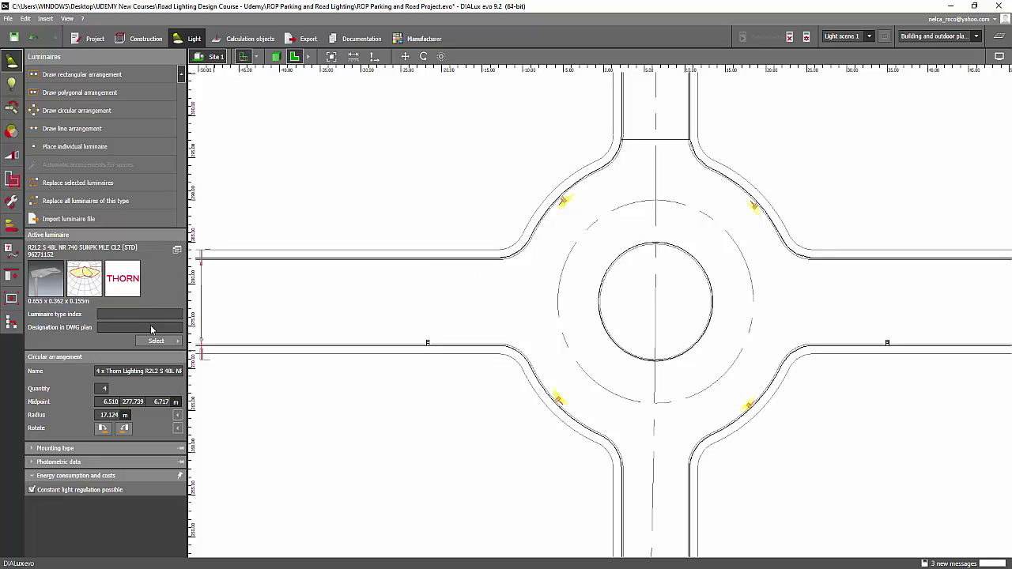
click(102, 388)
text(8)
key(Return)
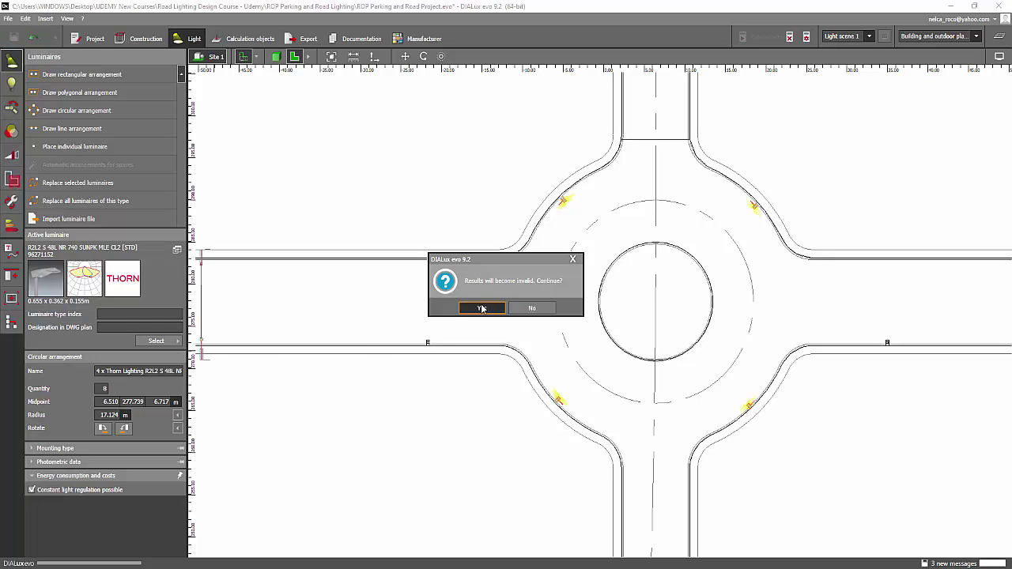
click(481, 307)
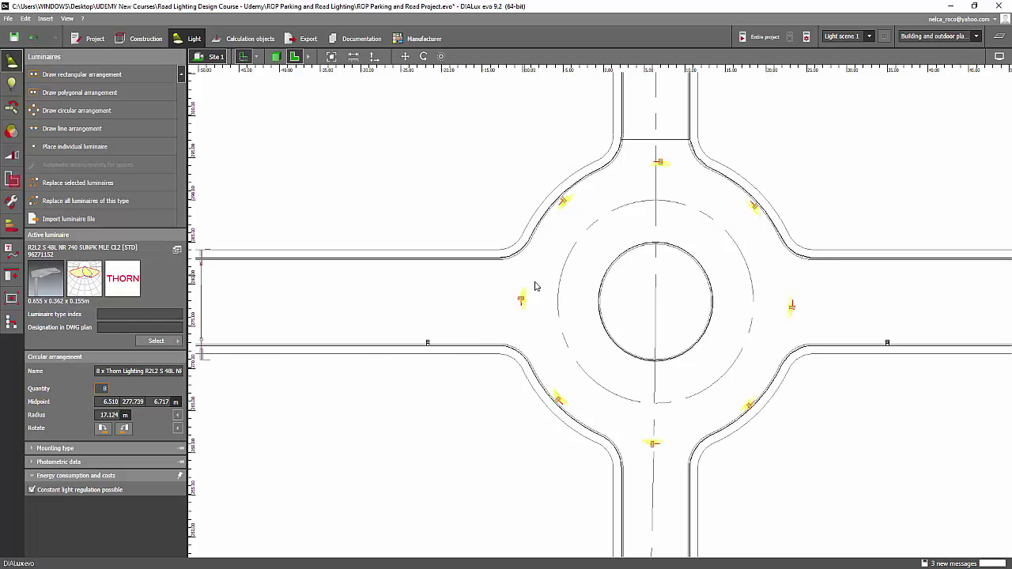
Rotate the circular arrangement about its centre so the eight luminaires flank the four road entries.
scroll(653, 463, up, 1)
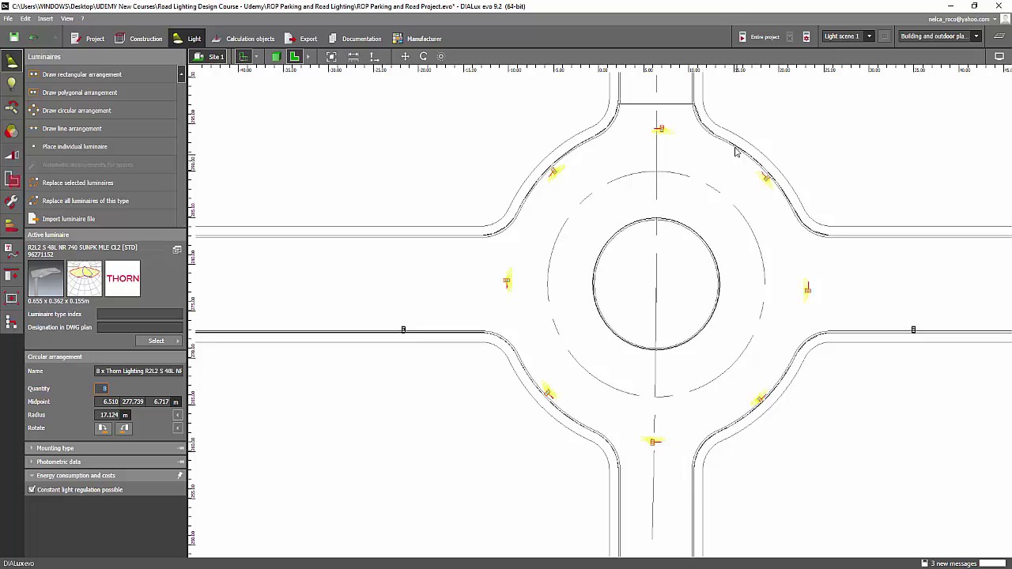
middle_drag(661, 128, 648, 160)
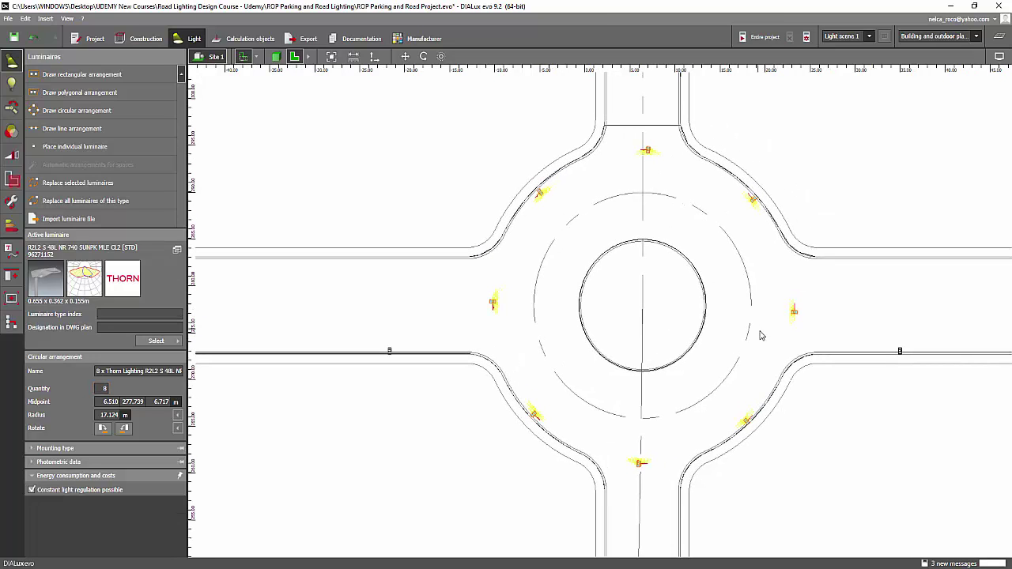
right_click(649, 153)
click(668, 179)
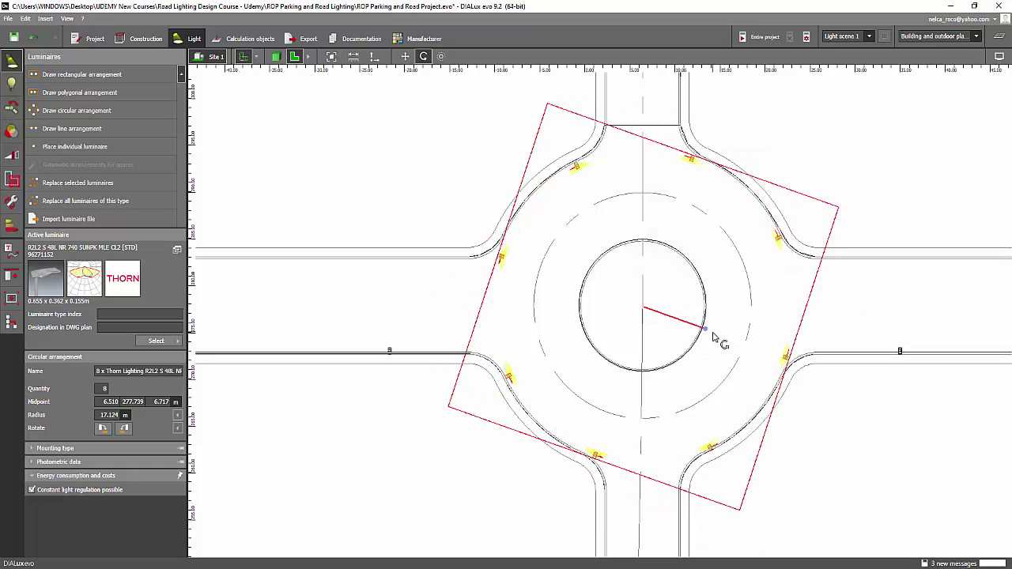
click(713, 339)
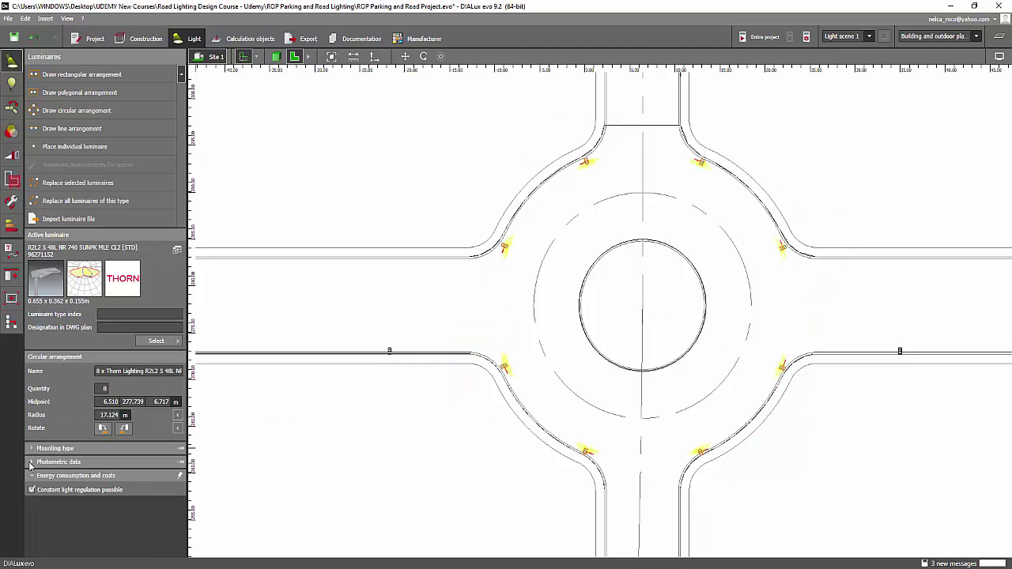
Try a radius of 18.5 m for the circular luminaire arrangement and settle on 18 m.
click(31, 463)
click(31, 448)
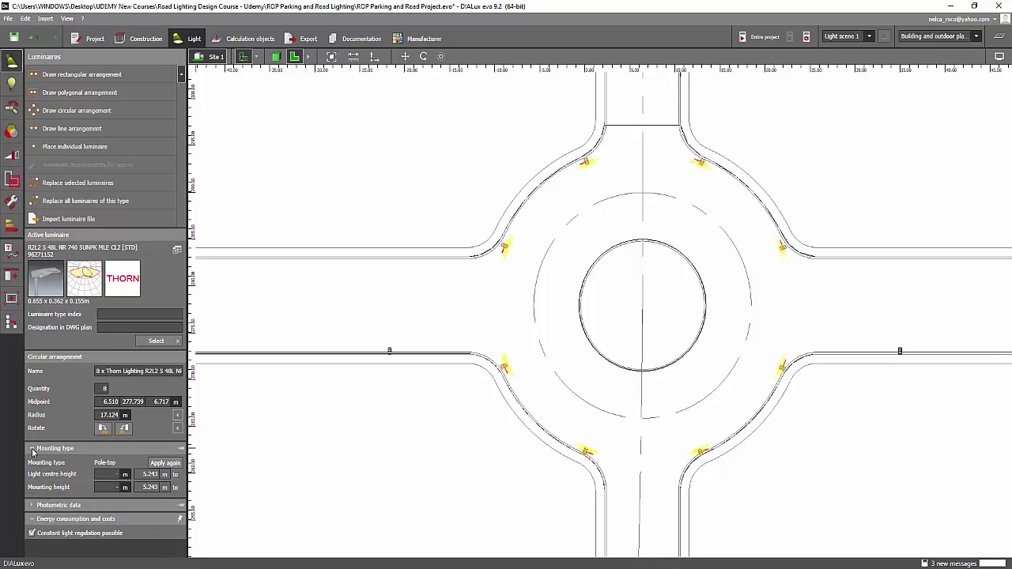
click(108, 415)
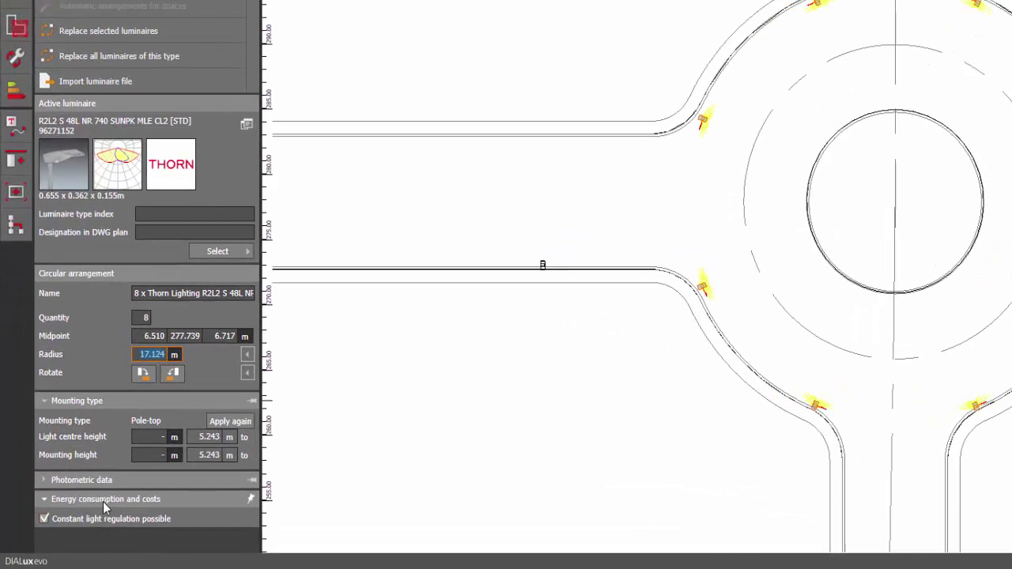
text(18.5)
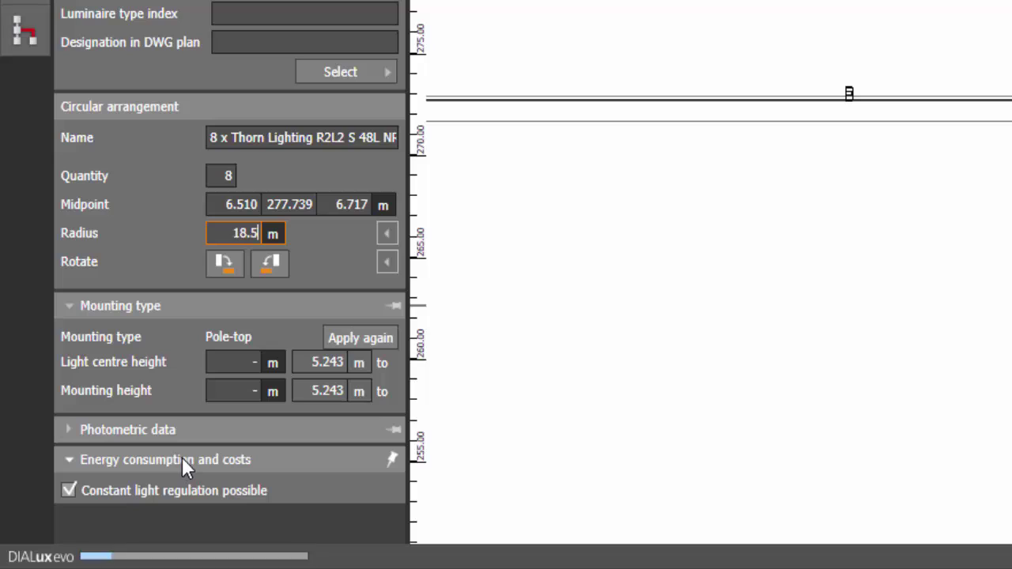
key(Return)
text(18)
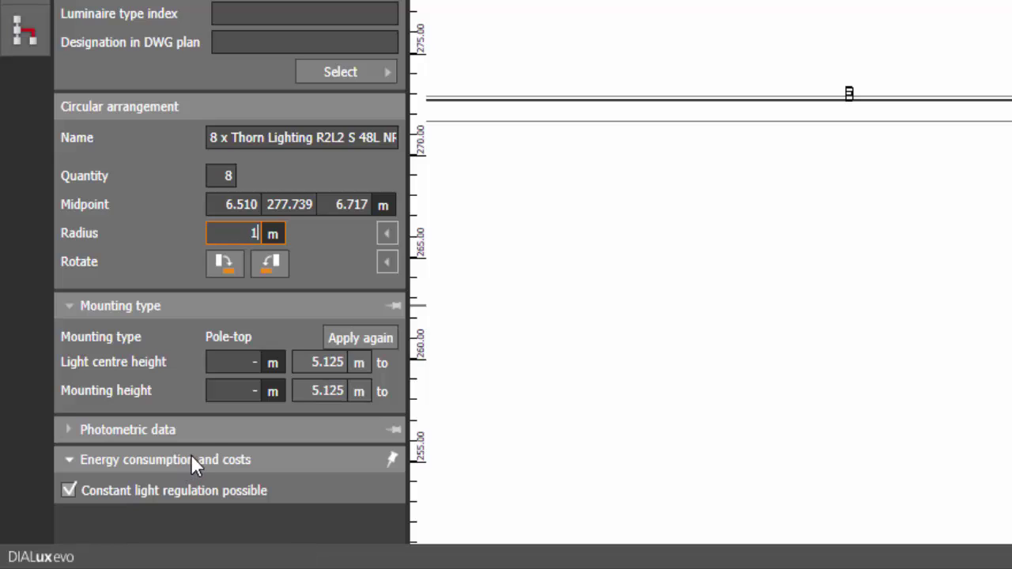
key(Return)
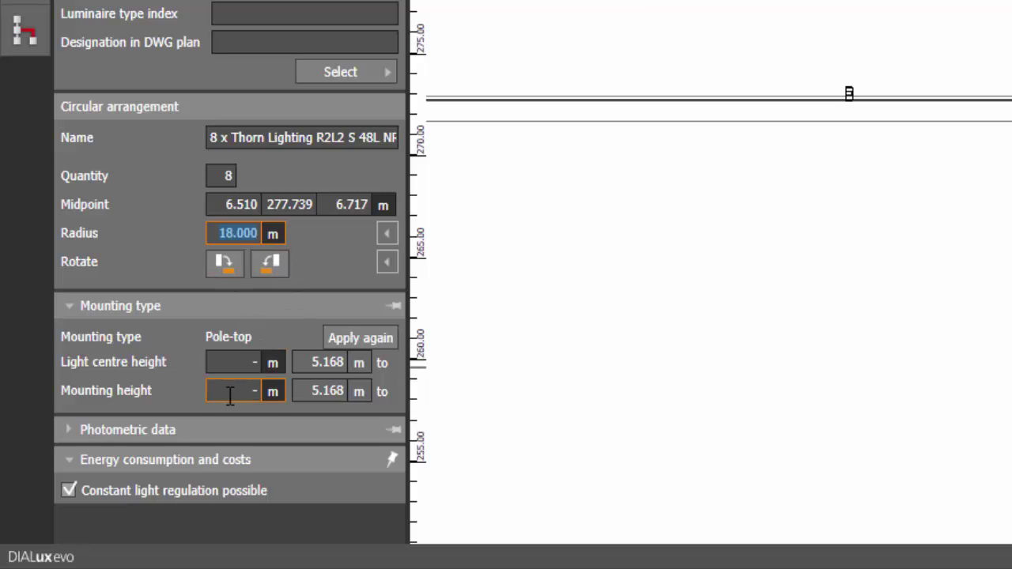
Set the circular arrangement's X and Y arrangement rotation to 0° so its luminaires share one height.
click(387, 261)
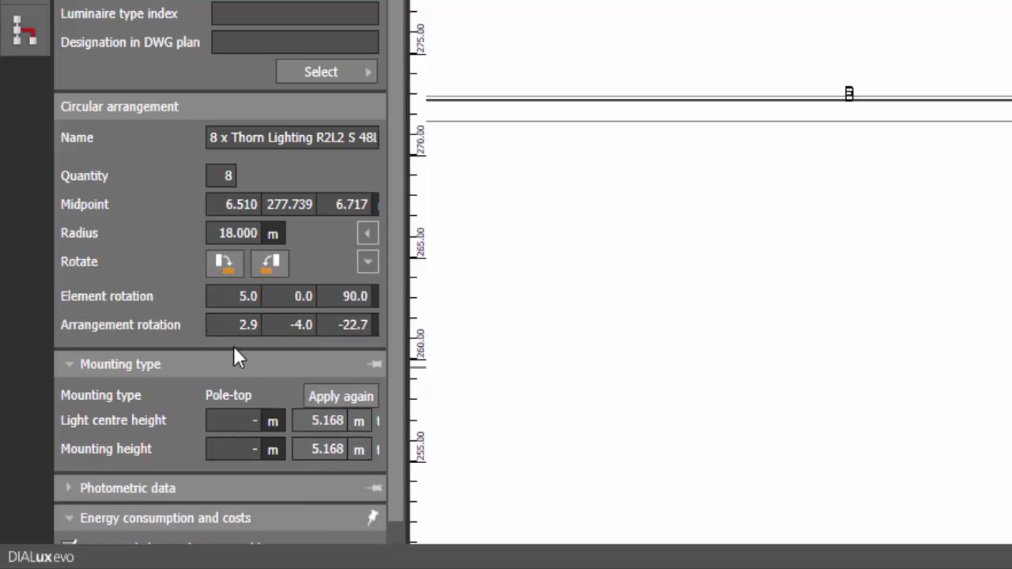
click(246, 331)
text(0)
key(Return)
click(307, 331)
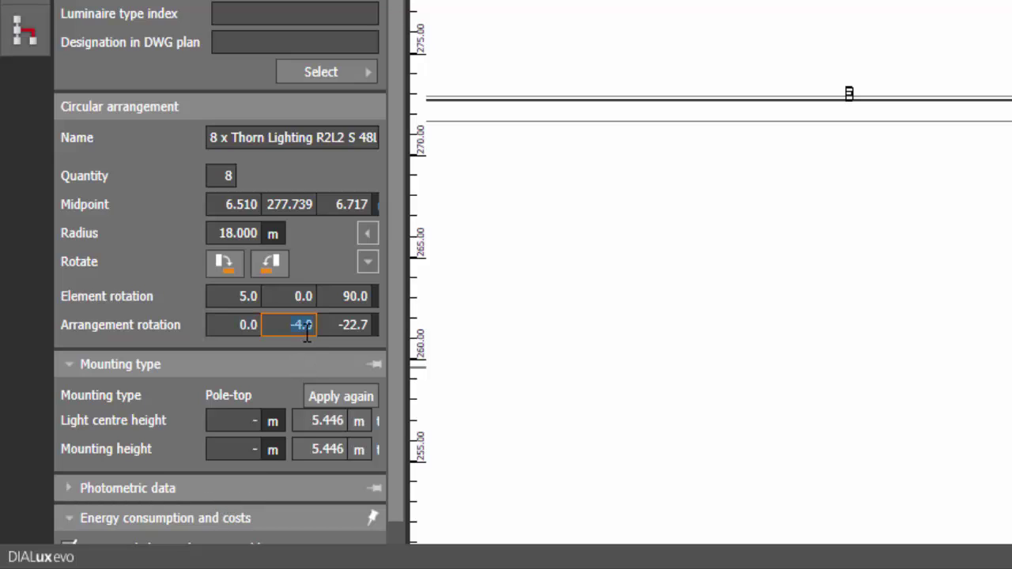
text(0)
key(Return)
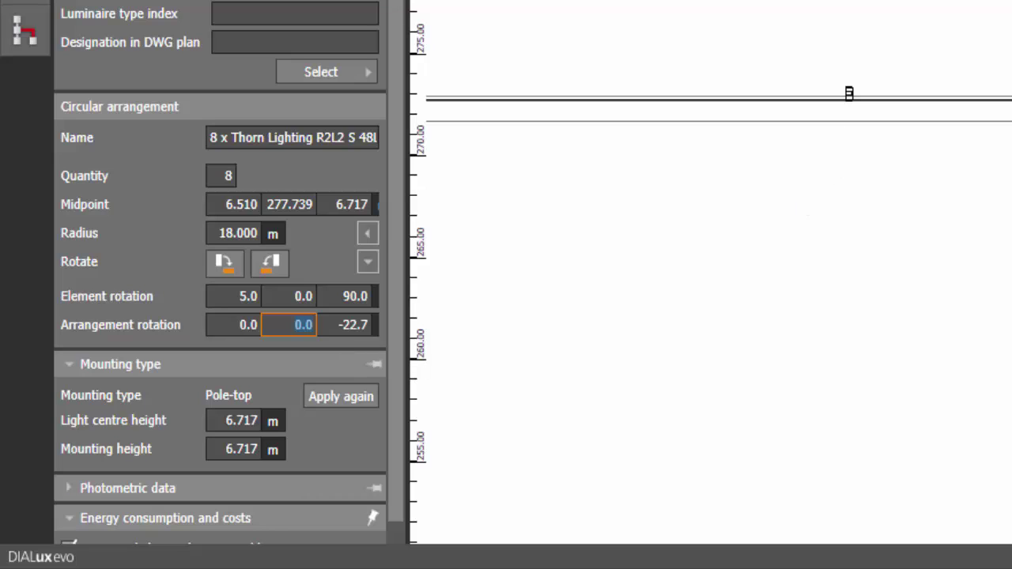
Set the roundabout luminaires' lamp power to 51 W and luminous flux to 6600 lm, and recalculate the entire project.
click(83, 487)
drag(398, 398, 381, 504)
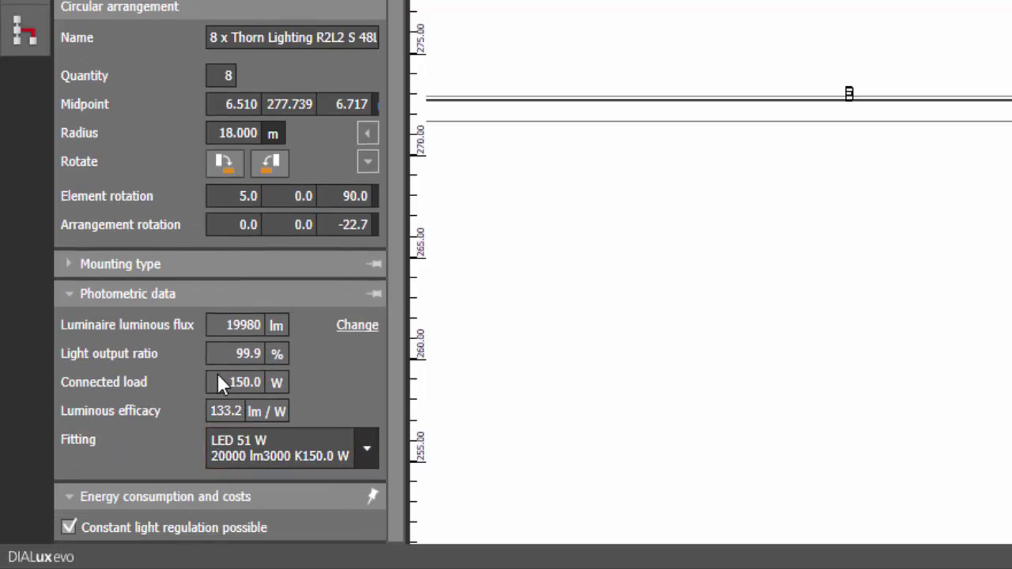
click(348, 331)
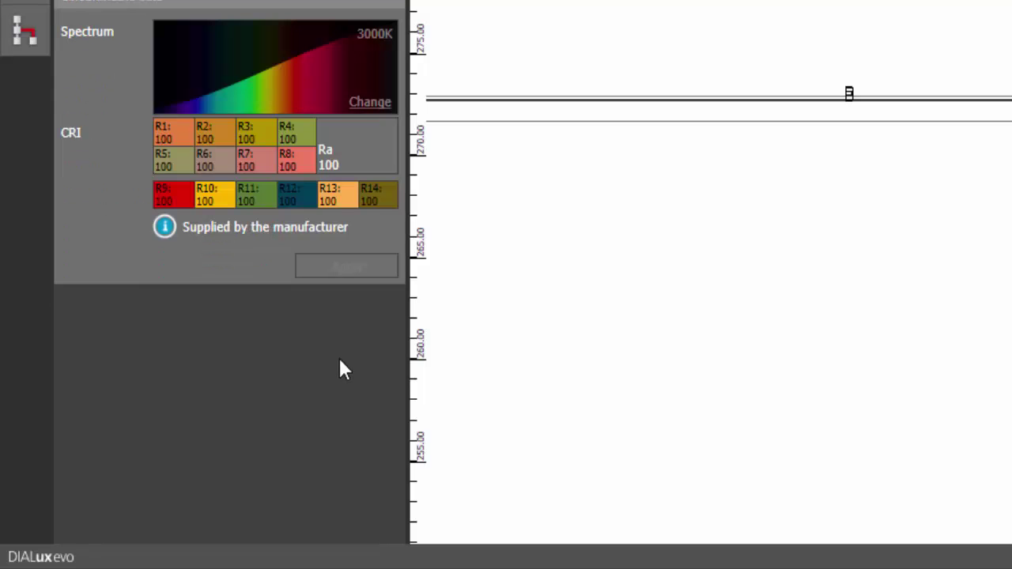
scroll(158, 85, up, 10)
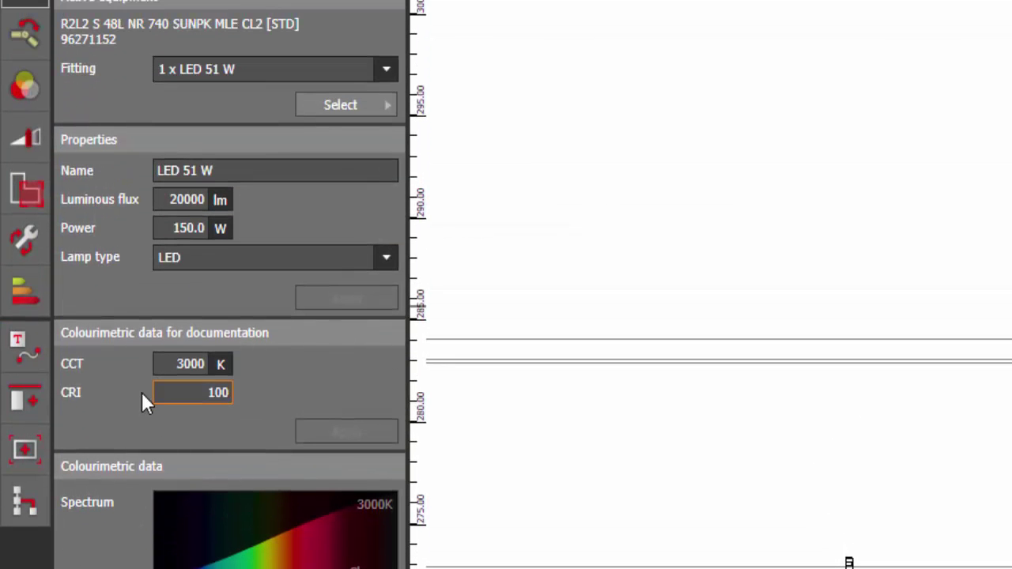
double_click(174, 228)
text(51)
key(Return)
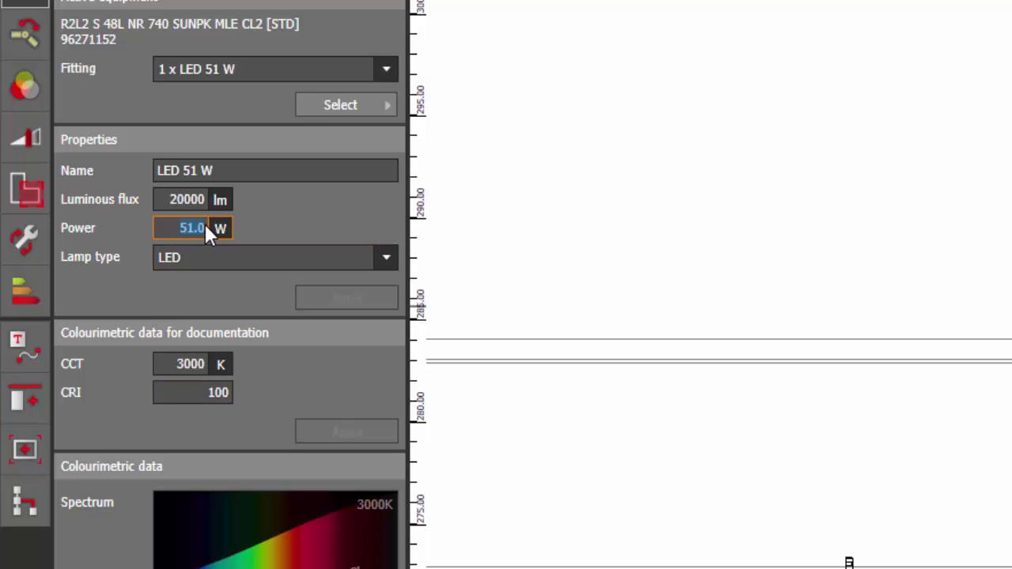
click(185, 207)
double_click(185, 207)
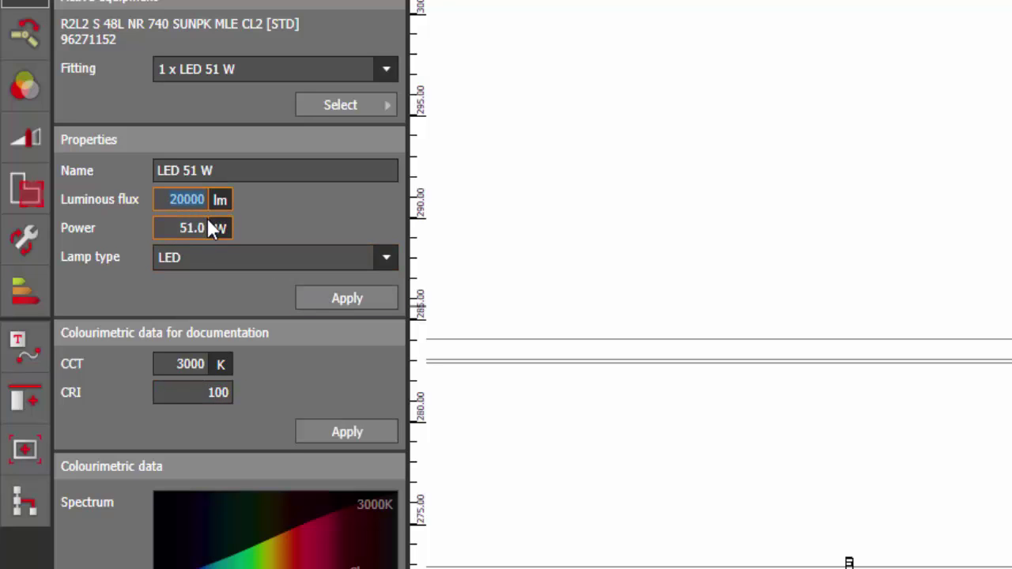
text(6600)
click(317, 300)
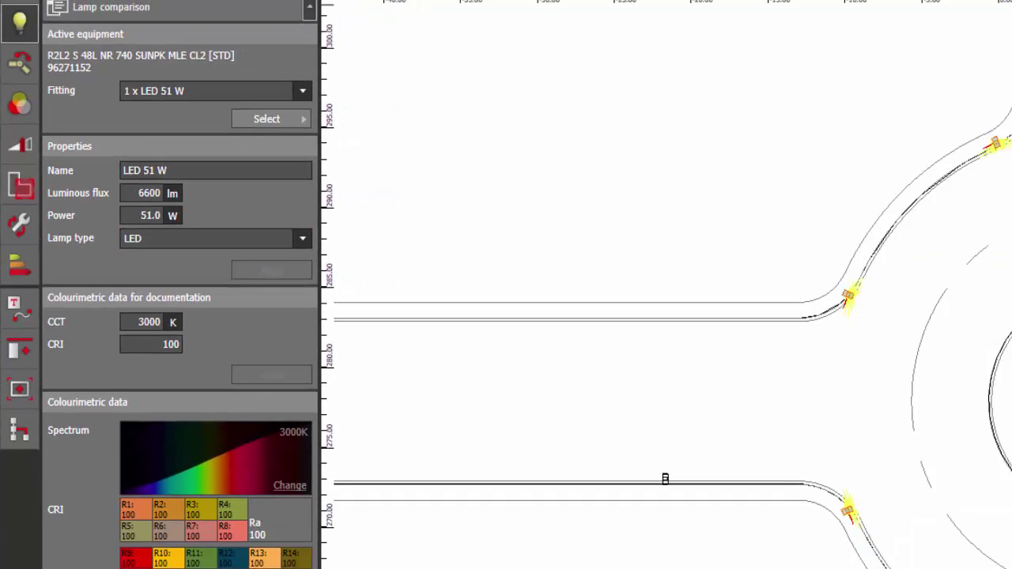
click(752, 37)
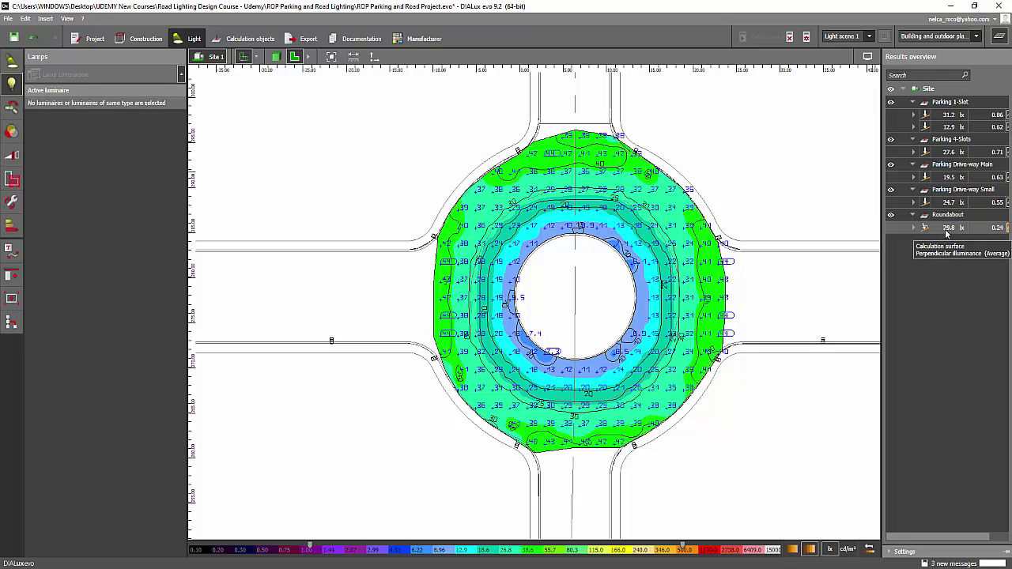
Set the roundabout luminaires' lamp power to 100 W and luminous flux to 13000 lm, accept invalidating the results, and recalculate the entire project.
click(578, 169)
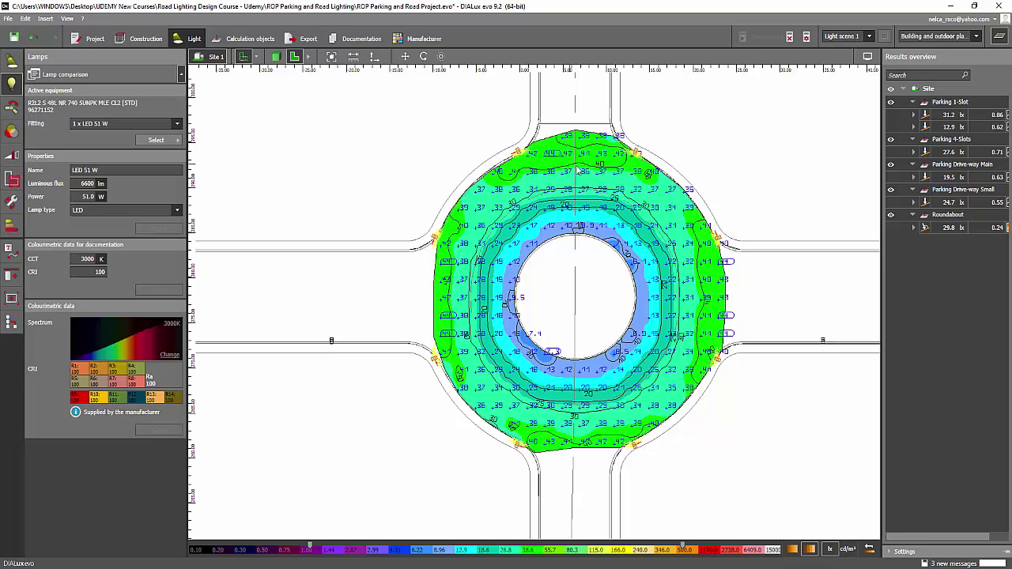
click(10, 66)
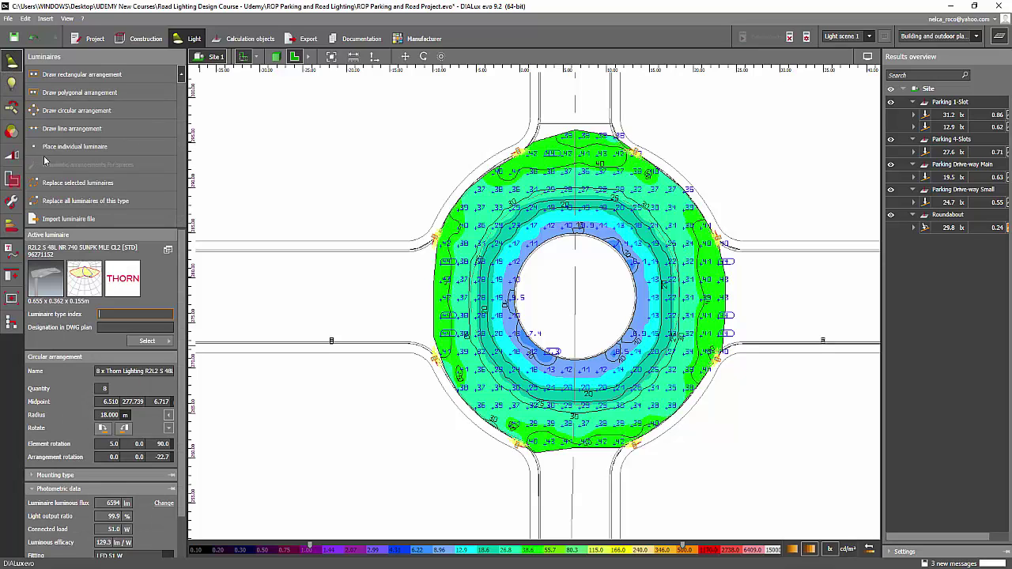
click(159, 505)
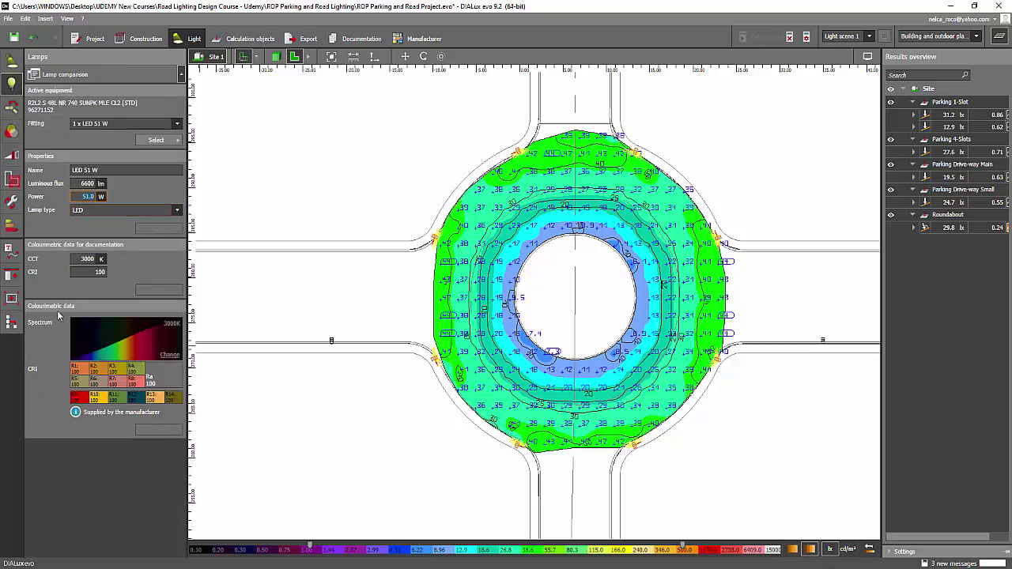
text(100)
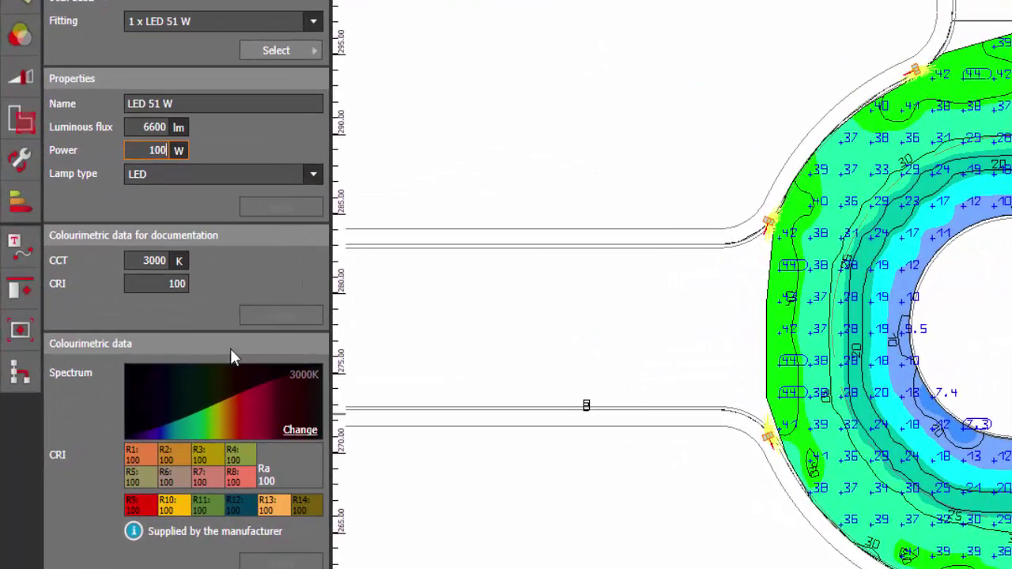
click(142, 129)
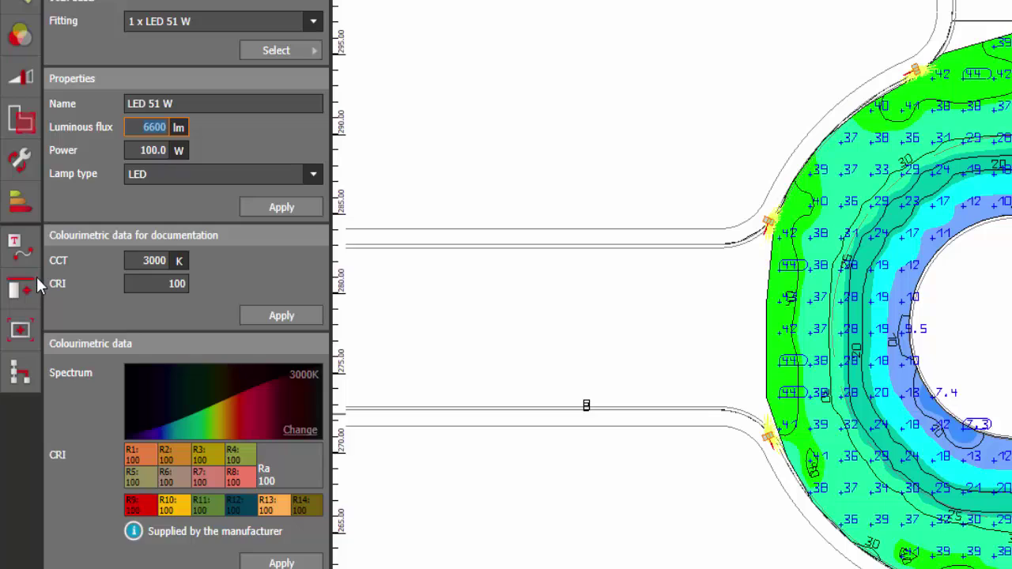
text(13000)
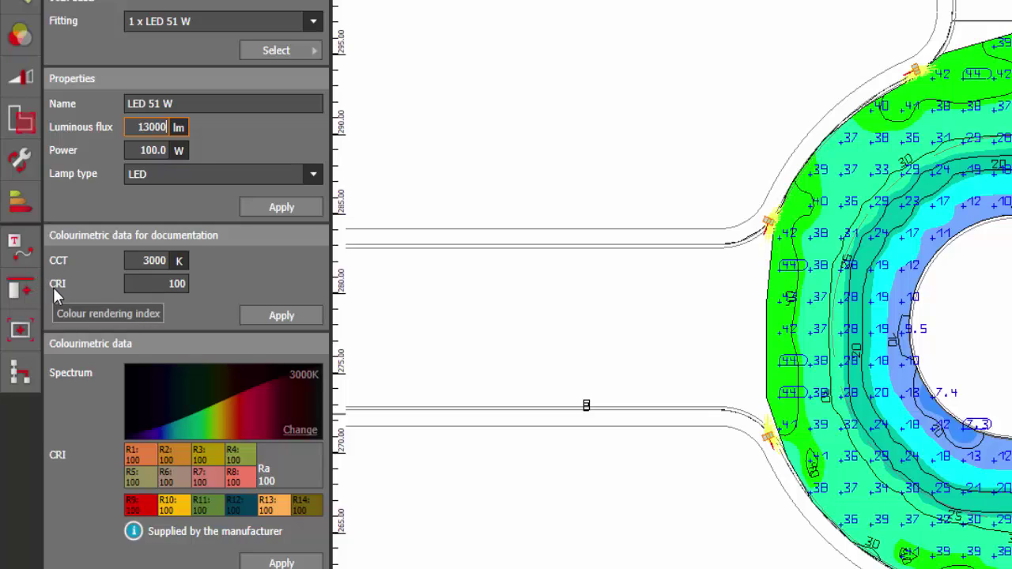
click(285, 210)
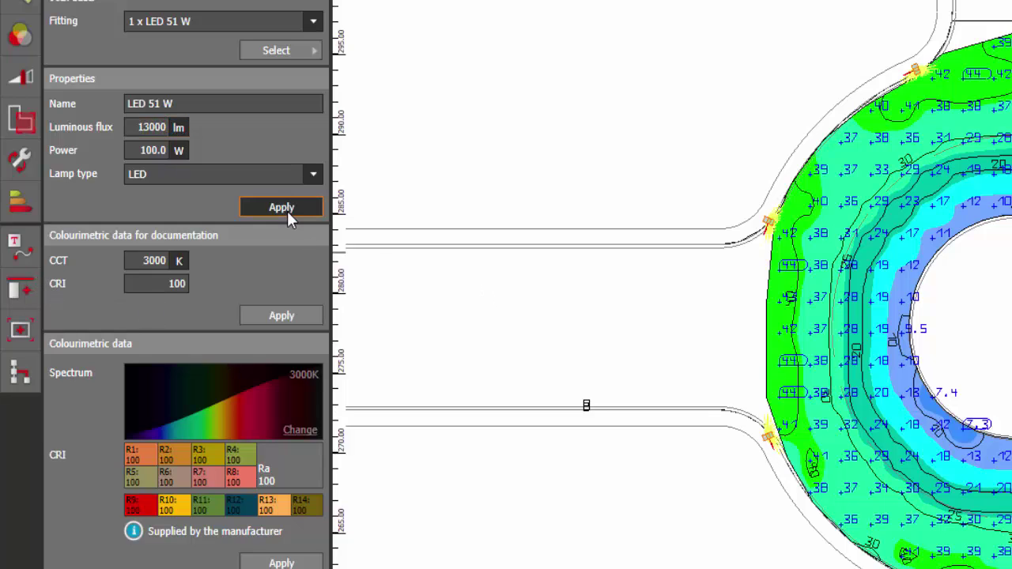
click(797, 346)
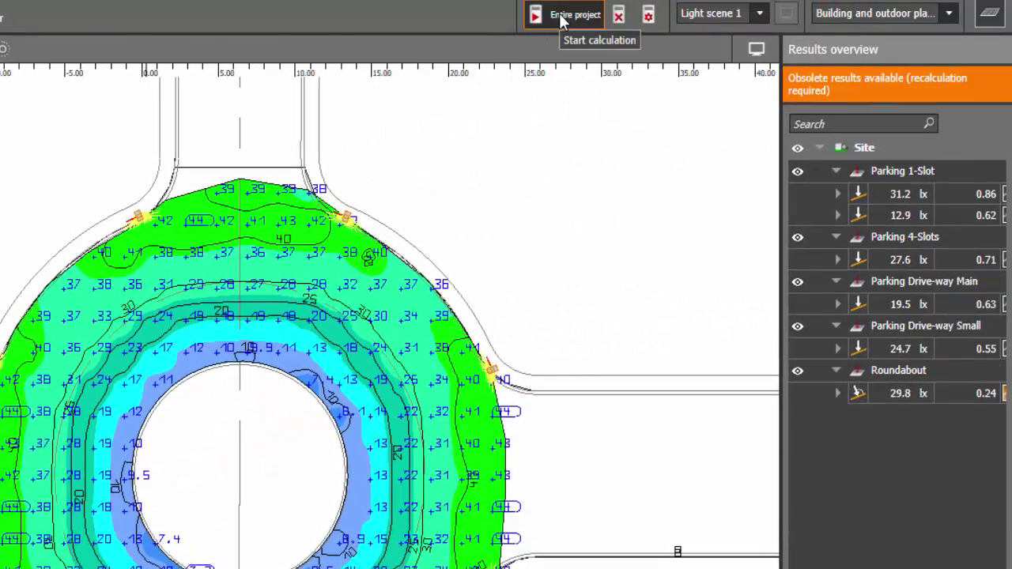
click(588, 13)
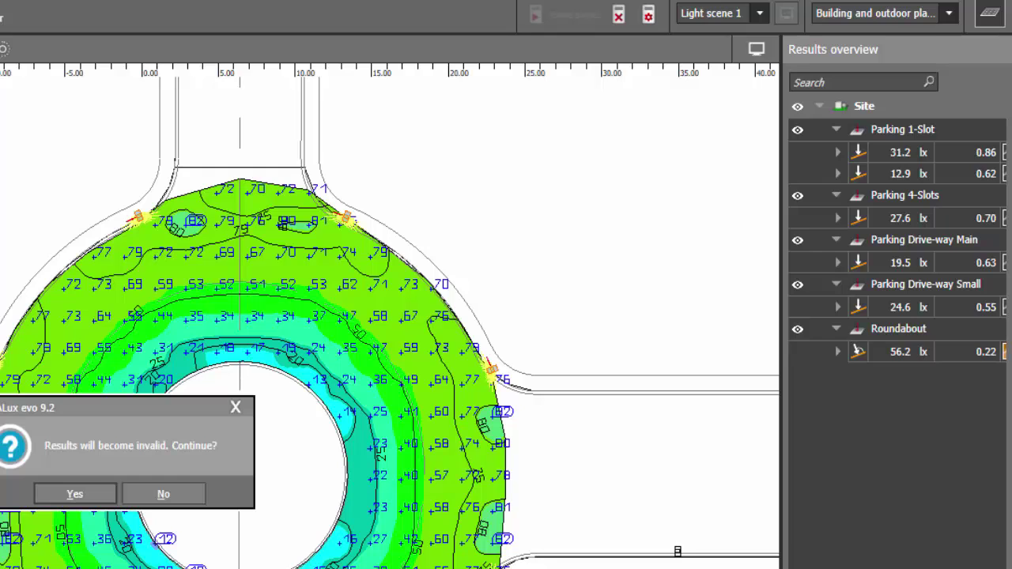
Confirm the pending change to the roundabout's luminaire arrangement and recalculate the entire project.
click(65, 491)
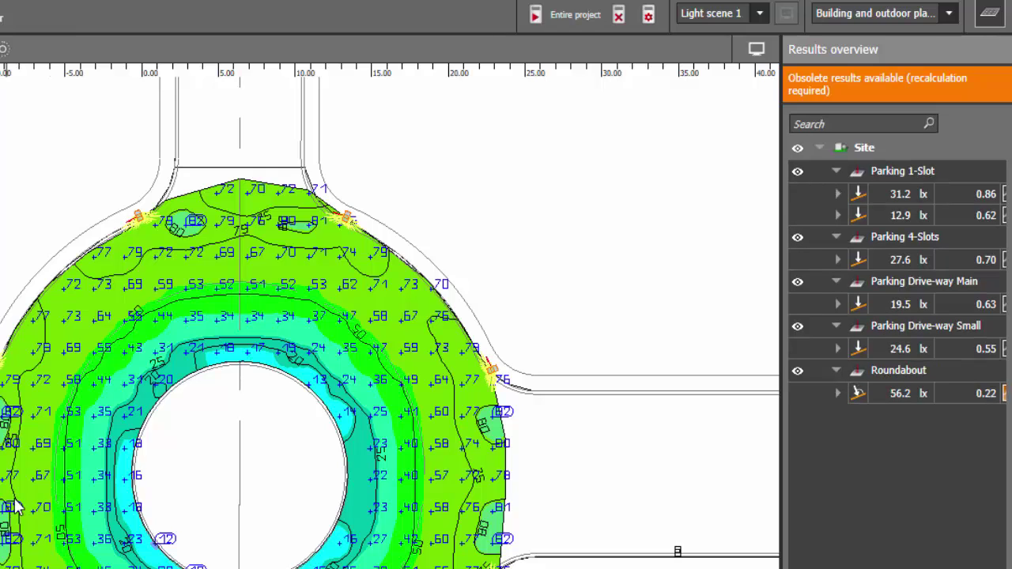
click(558, 16)
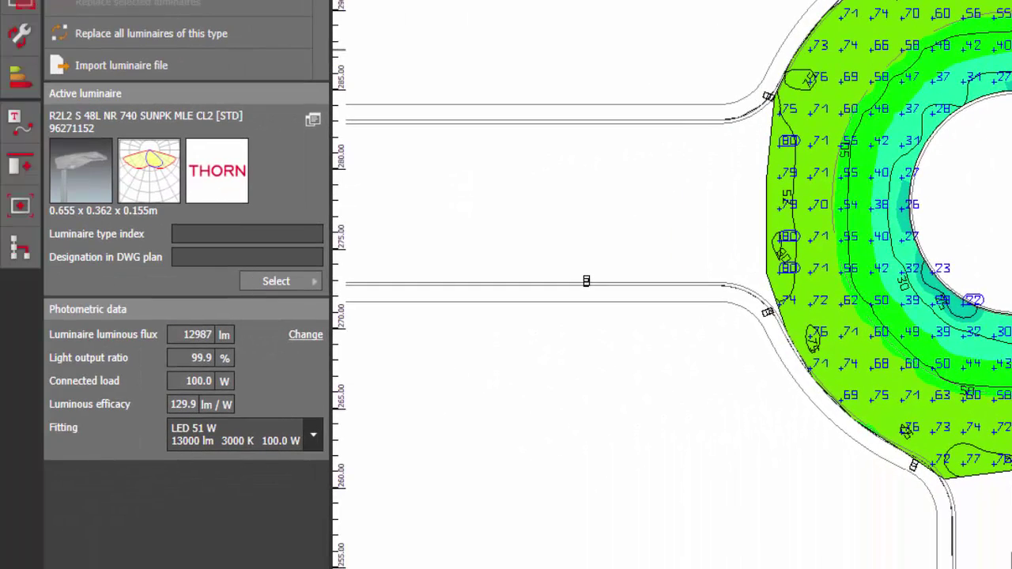
Set the roundabout's circular arrangement radius to 17.5 m, accept invalidating the results, and recalculate the entire project.
click(765, 314)
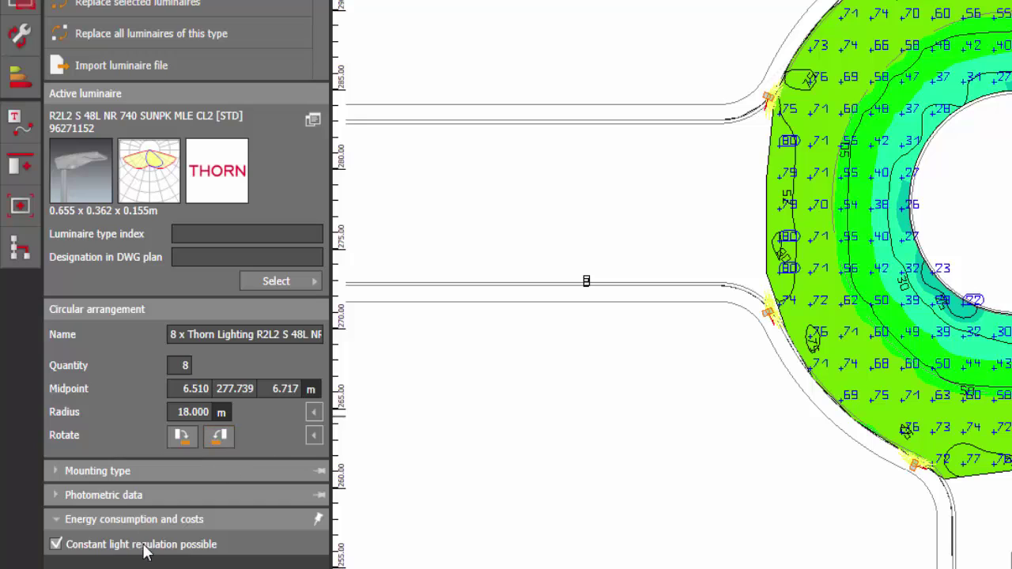
click(59, 472)
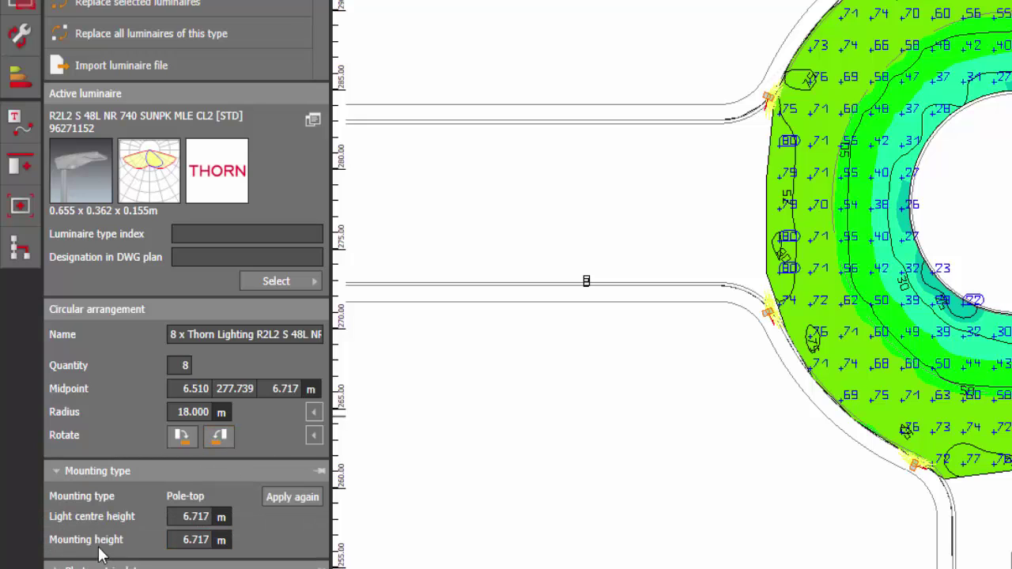
click(182, 411)
double_click(184, 411)
text(17.5)
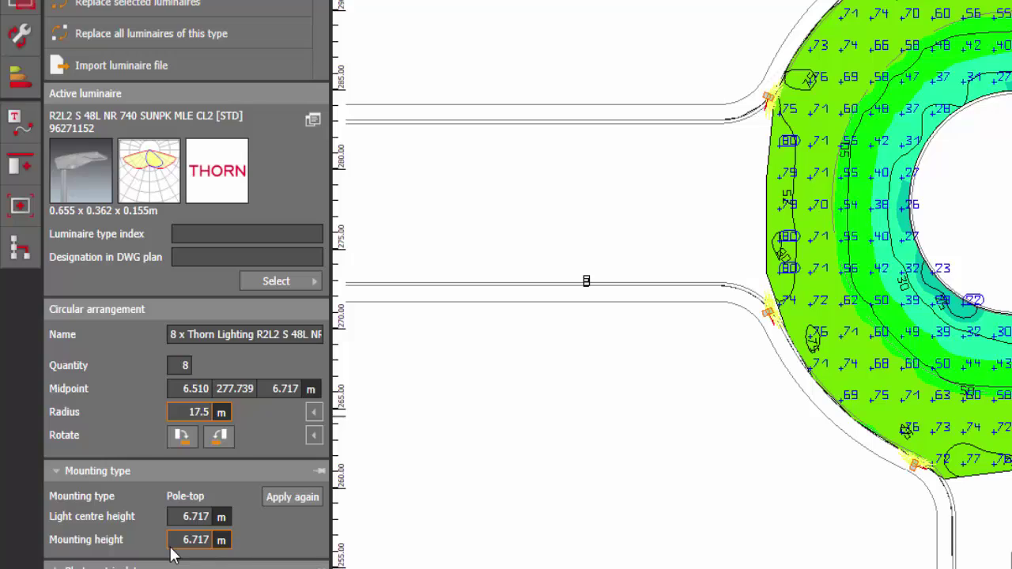
key(Return)
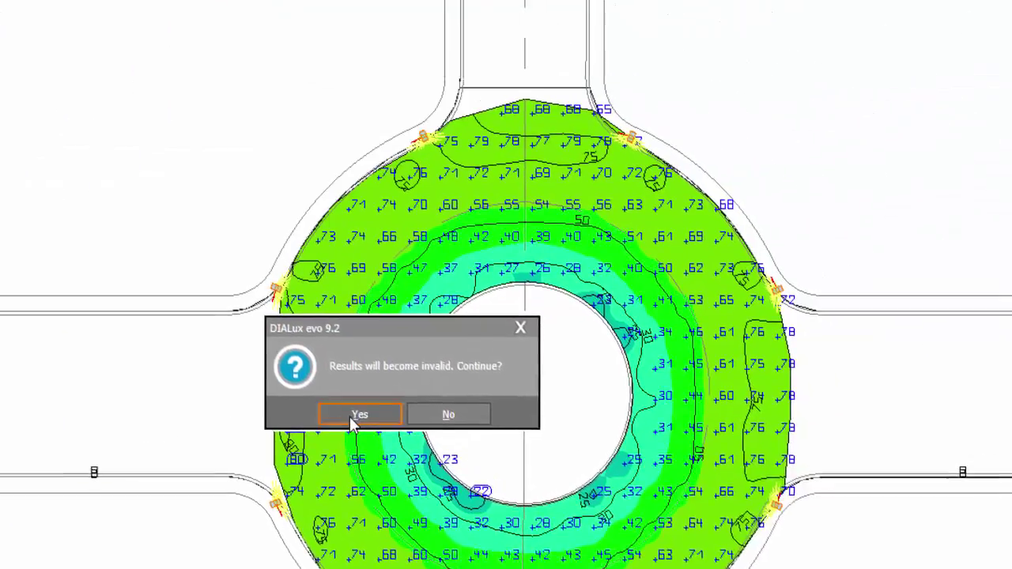
click(843, 223)
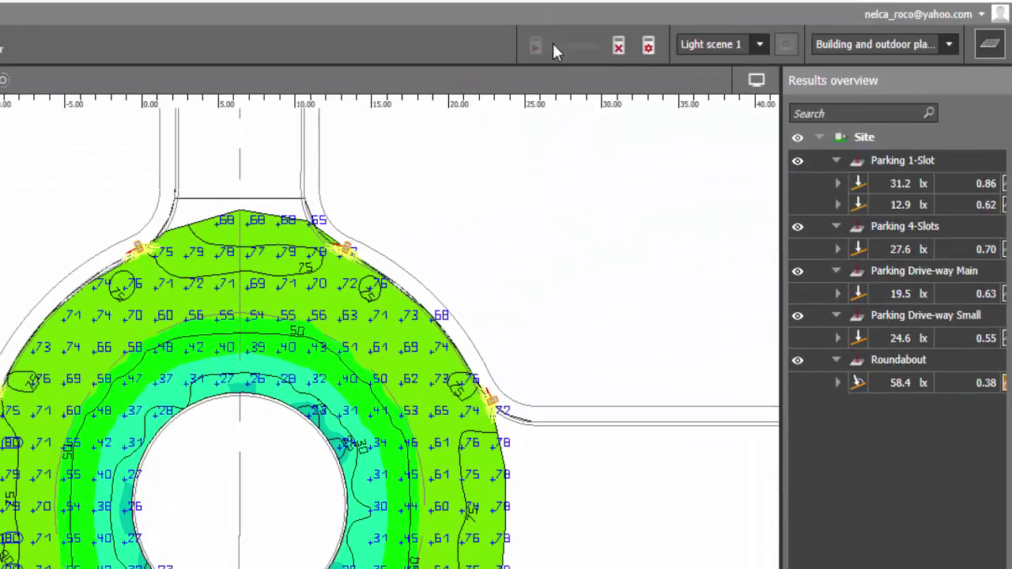
click(553, 46)
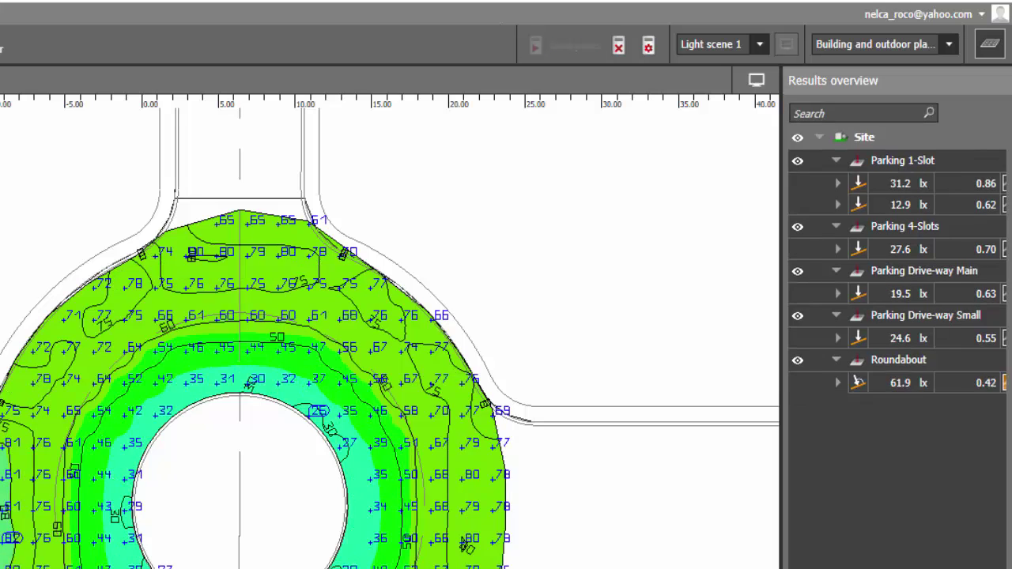
Check the roundabout's average illuminance and uniformity, and examine its false-colour results in the 3D view from several angles.
mouse_move(900, 387)
mouse_move(935, 398)
click(201, 59)
right_drag(159, 553, 429, 360)
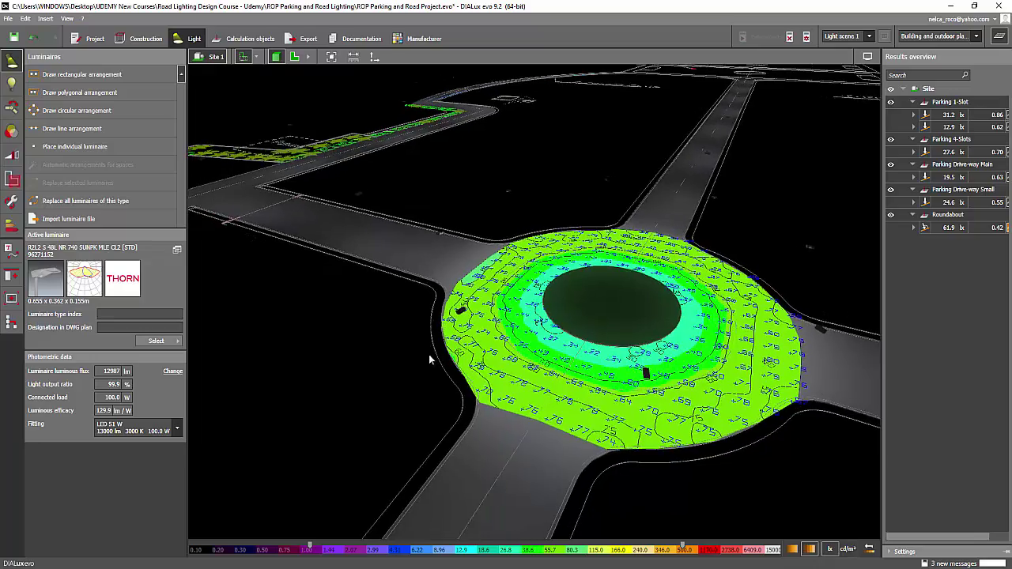
scroll(429, 360, down, 3)
right_drag(327, 341, 394, 392)
scroll(398, 373, down, 5)
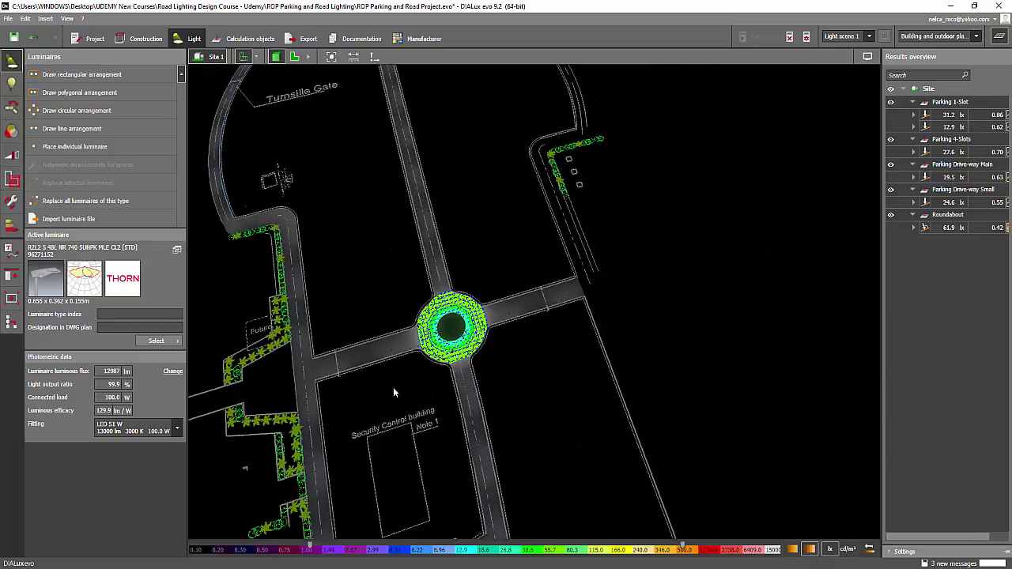
scroll(393, 386, up, 2)
scroll(486, 313, up, 3)
right_drag(539, 324, 459, 303)
Switch to the PDF viewer and open the BS 5489-1:2003 Road Lighting document.
mouse_move(532, 563)
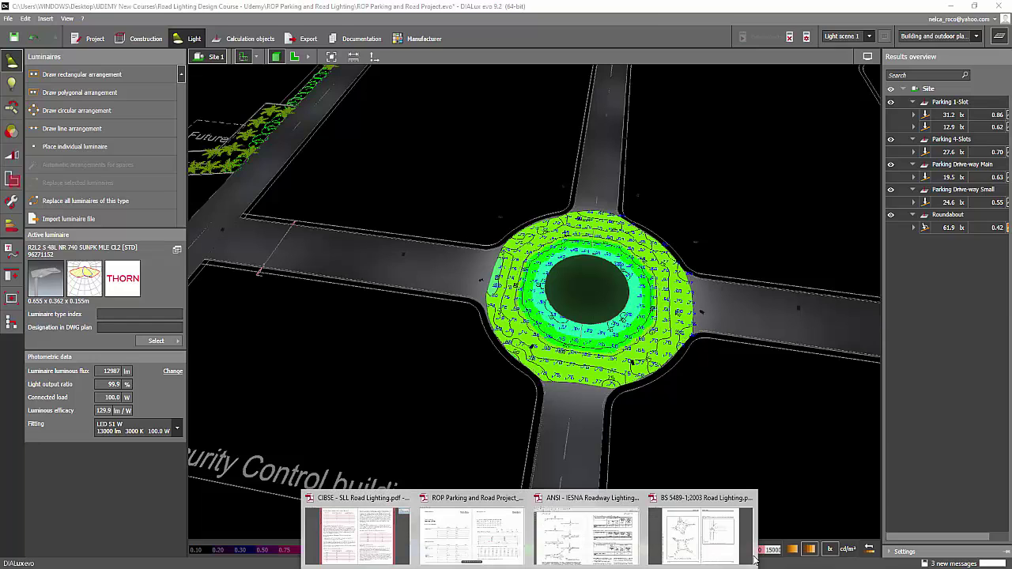
click(705, 528)
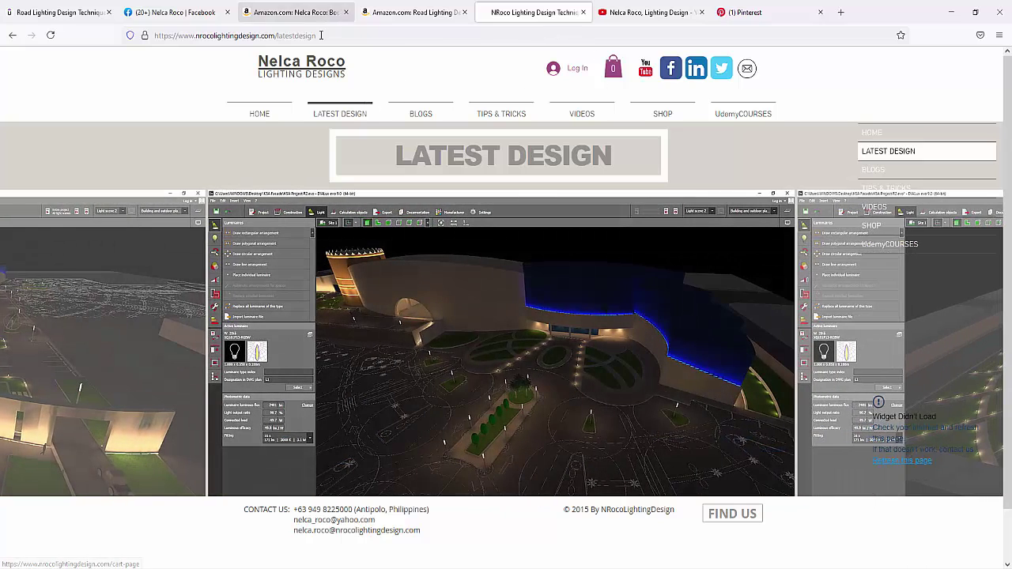
In the web browser, look through the Road Lighting Design Techniques course page on Udemy.
click(75, 13)
scroll(901, 301, down, 3)
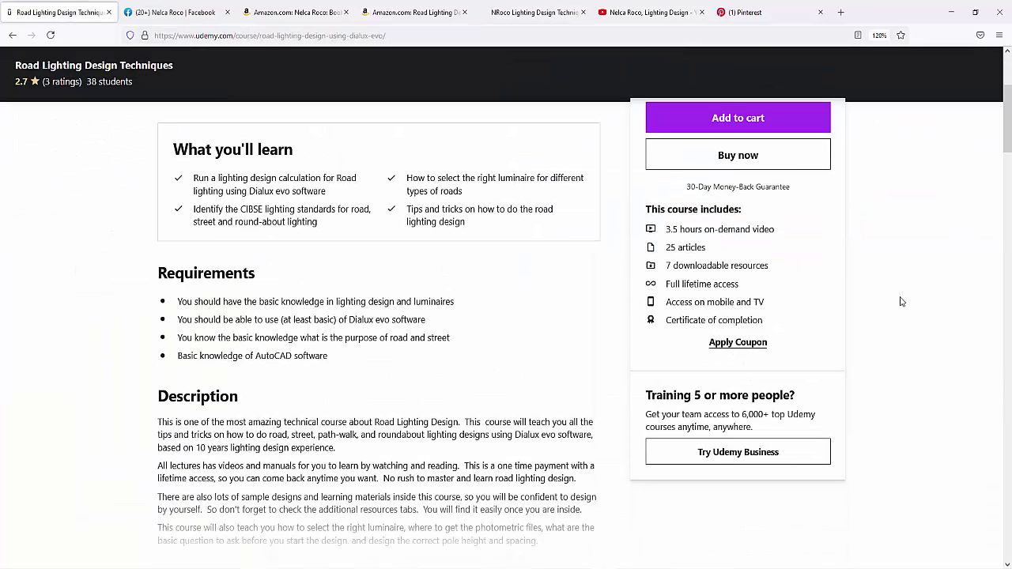
scroll(385, 253, up, 3)
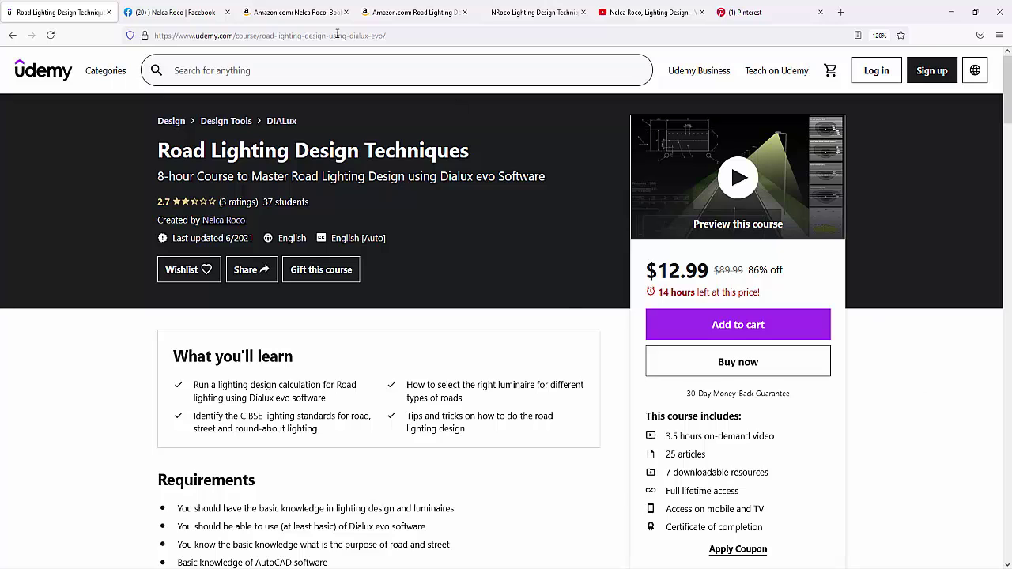
View the Road Lighting Design Techniques Kindle edition and its author's titles on Amazon, ending on the NRoco Lighting Design website's latest designs.
click(416, 12)
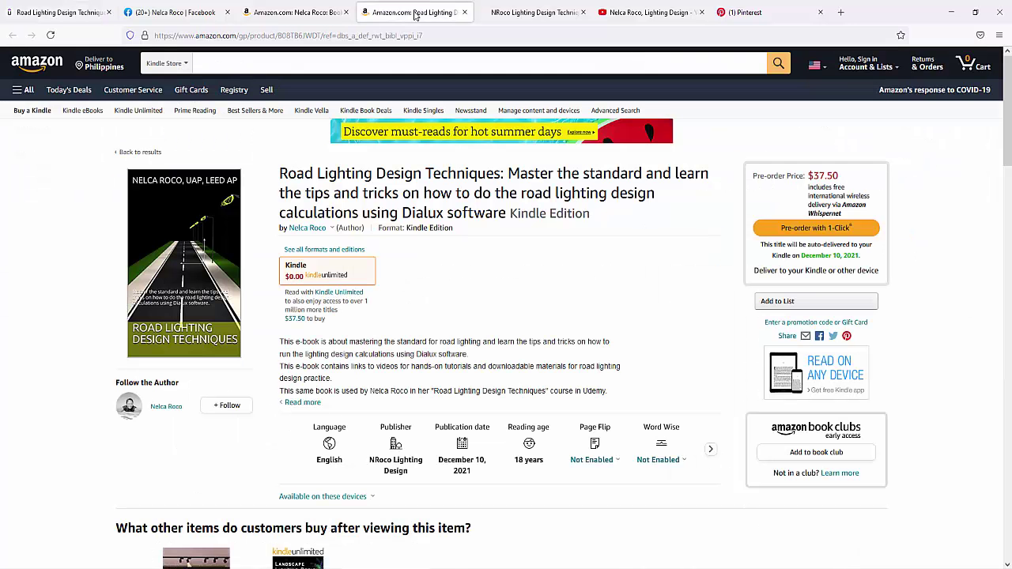
click(300, 13)
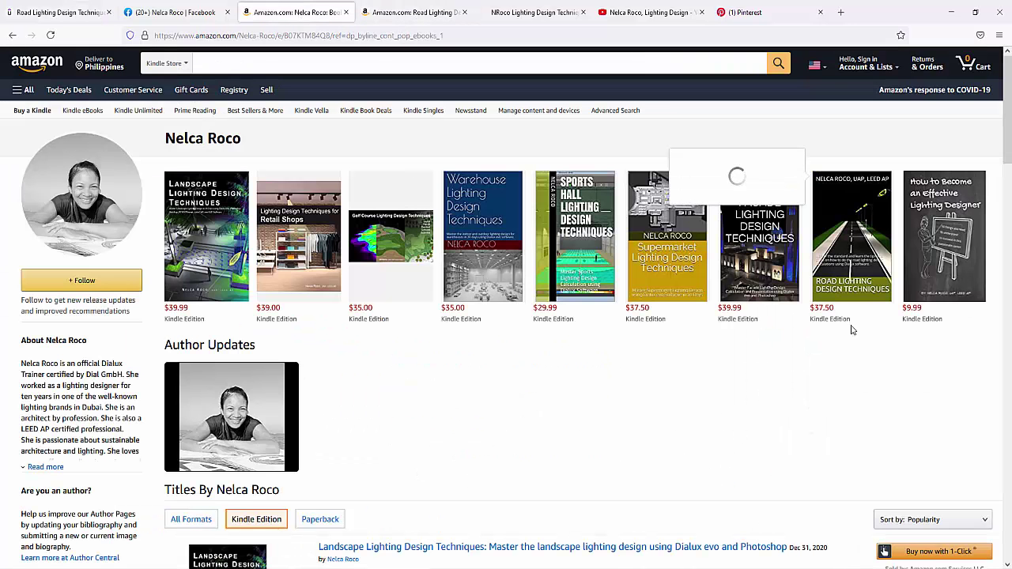
click(412, 13)
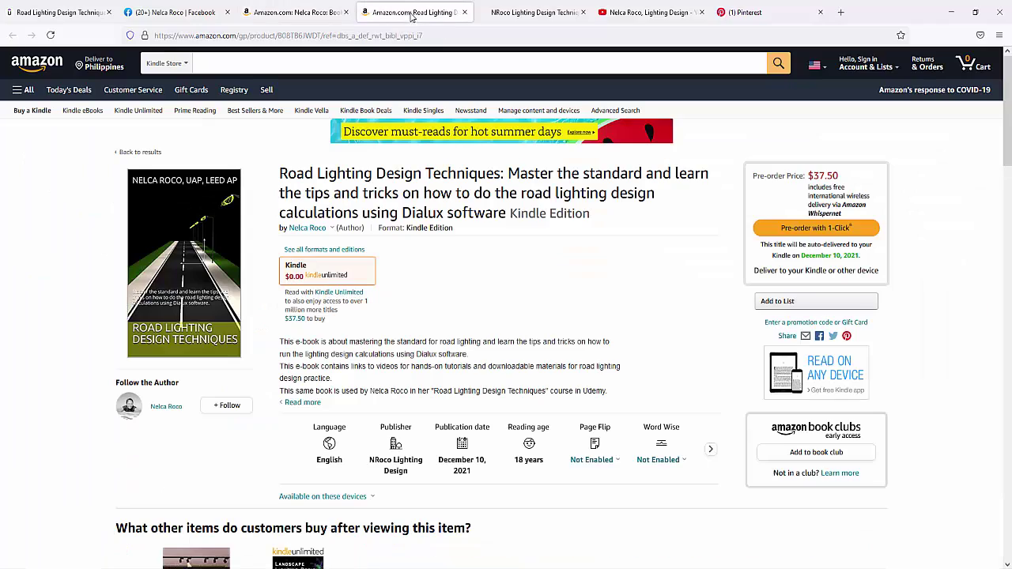
scroll(606, 302, down, 2)
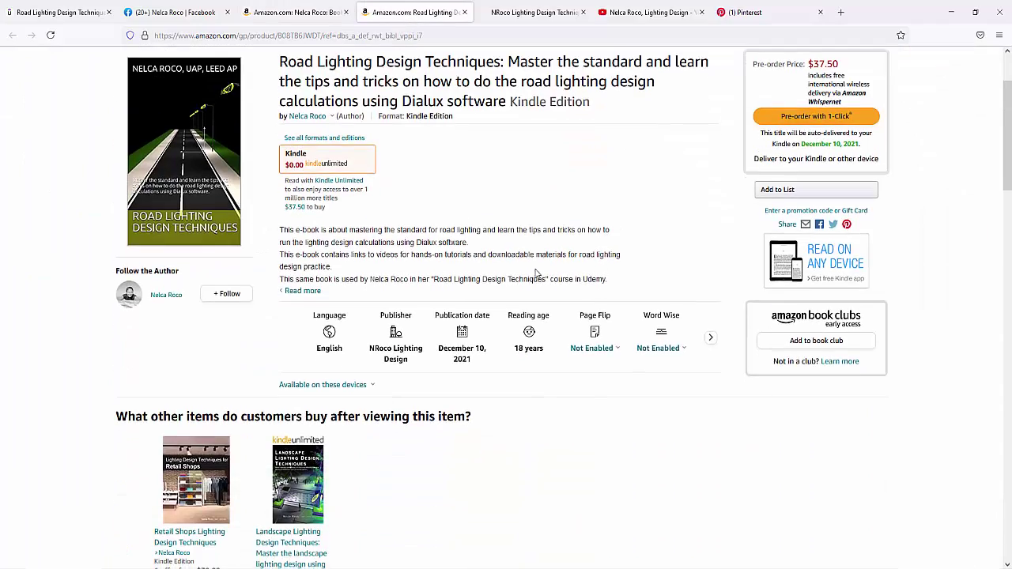
scroll(585, 237, up, 2)
click(534, 13)
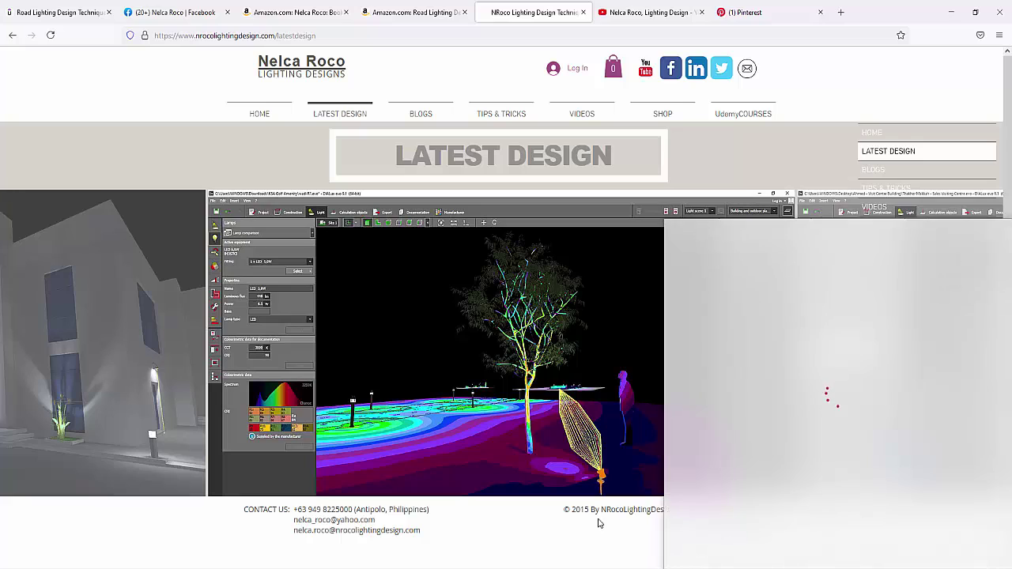